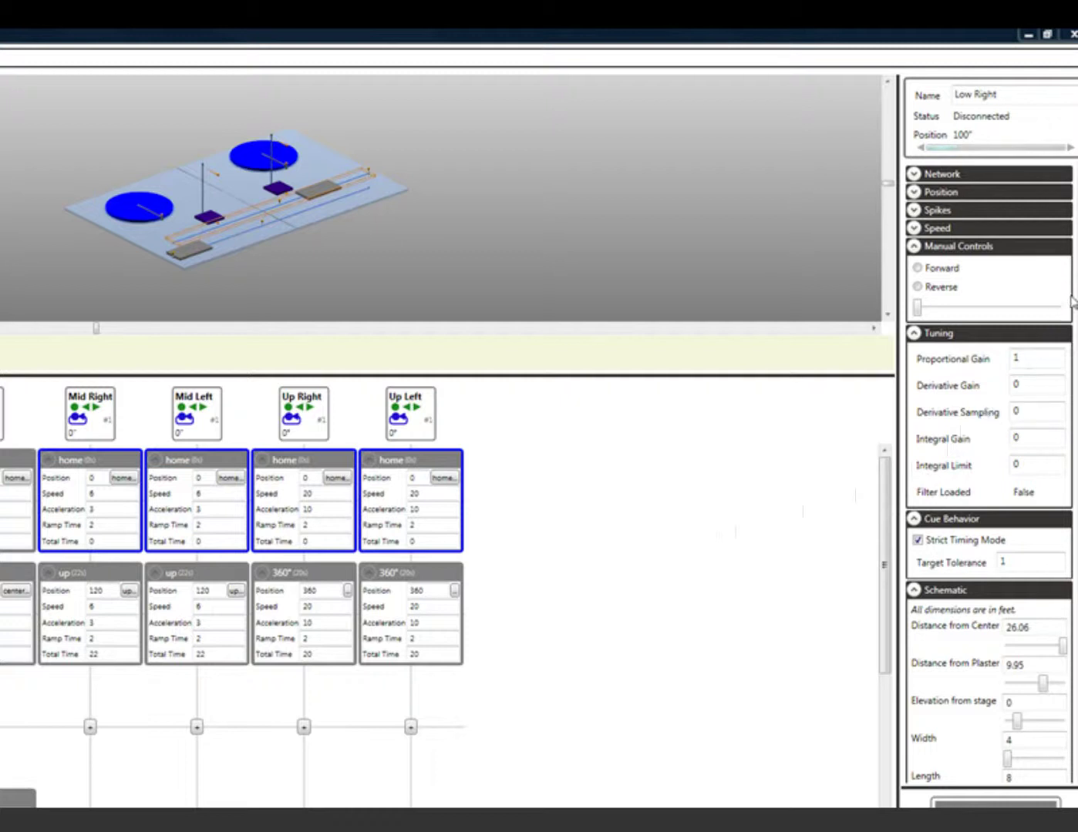
Review the Low Right motor's properties, from tuning, cue behavior and schematic dimensions to the Network, Position, Spikes and Speed settings
{"action": "scroll", "coordinate": [1073, 486], "scroll_direction": "down", "scroll_amount": 5}
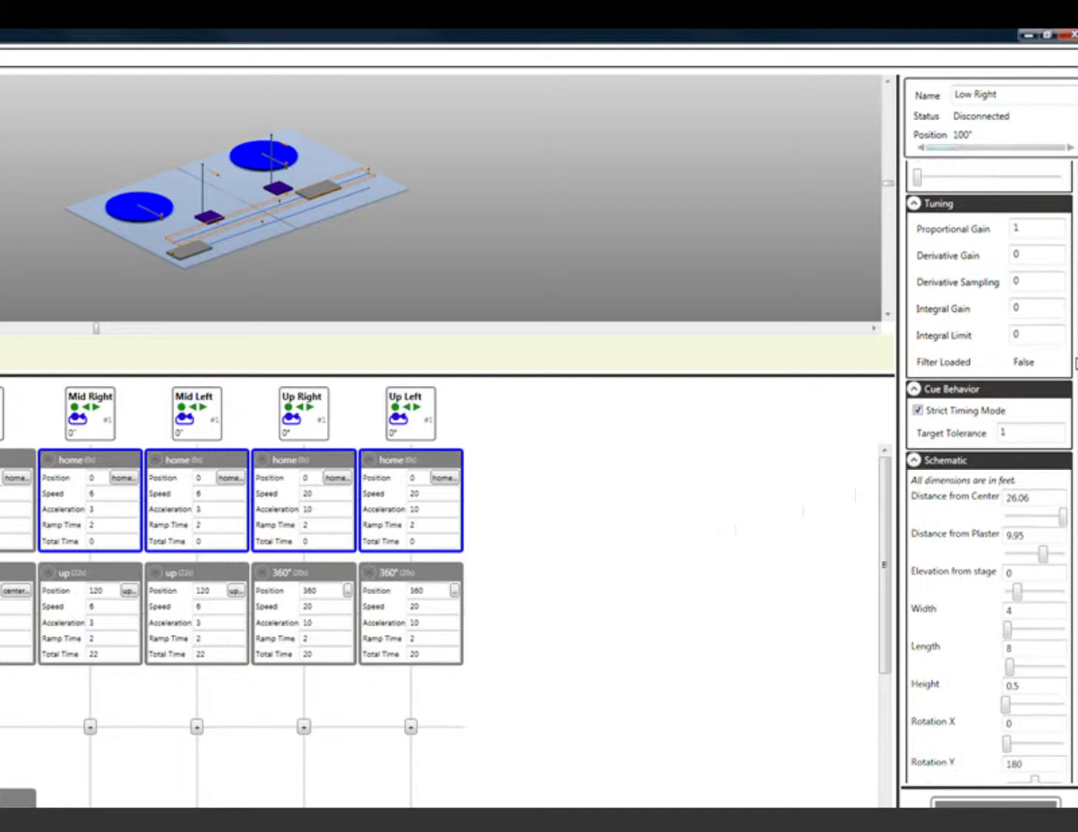
{"action": "scroll", "coordinate": [1072, 485], "scroll_direction": "up", "scroll_amount": 5}
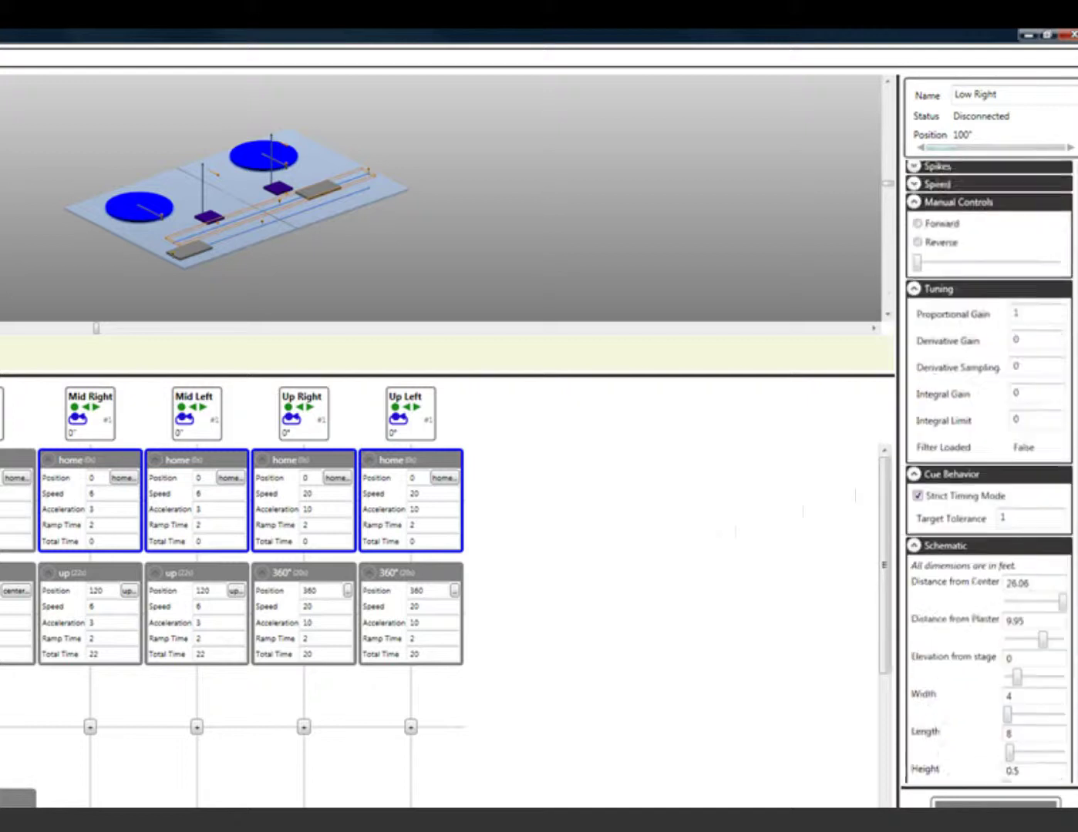
{"action": "scroll", "coordinate": [1074, 486], "scroll_direction": "down", "scroll_amount": 6}
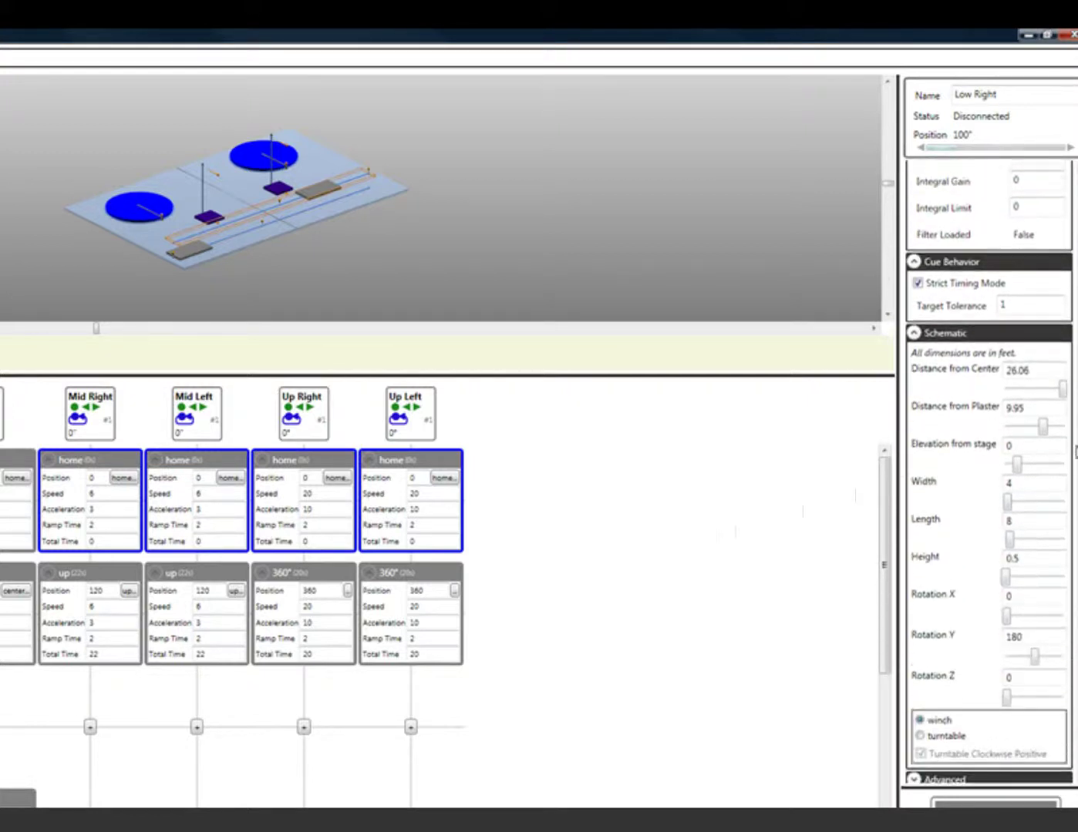
{"action": "scroll", "coordinate": [1073, 486], "scroll_direction": "up", "scroll_amount": 2}
{"action": "scroll", "coordinate": [1074, 485], "scroll_direction": "up", "scroll_amount": 2}
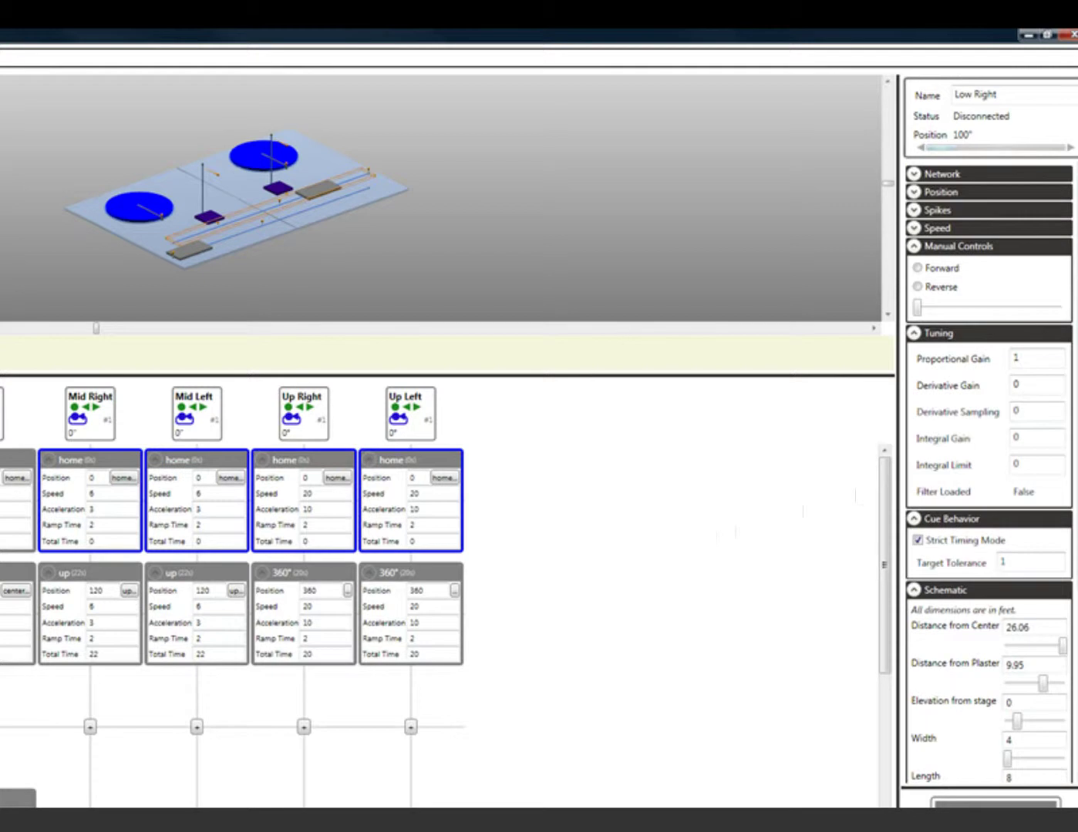
{"action": "left_click", "coordinate": [1011, 176]}
{"action": "left_click", "coordinate": [993, 328]}
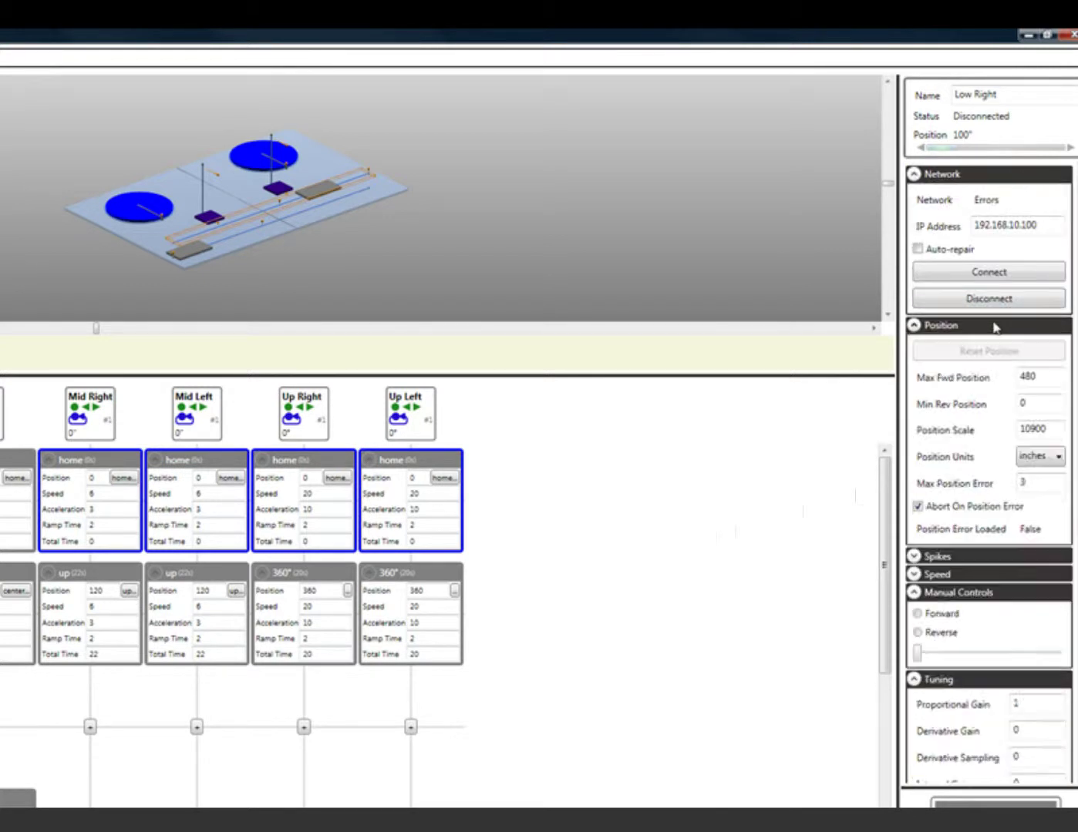
{"action": "left_click", "coordinate": [993, 330]}
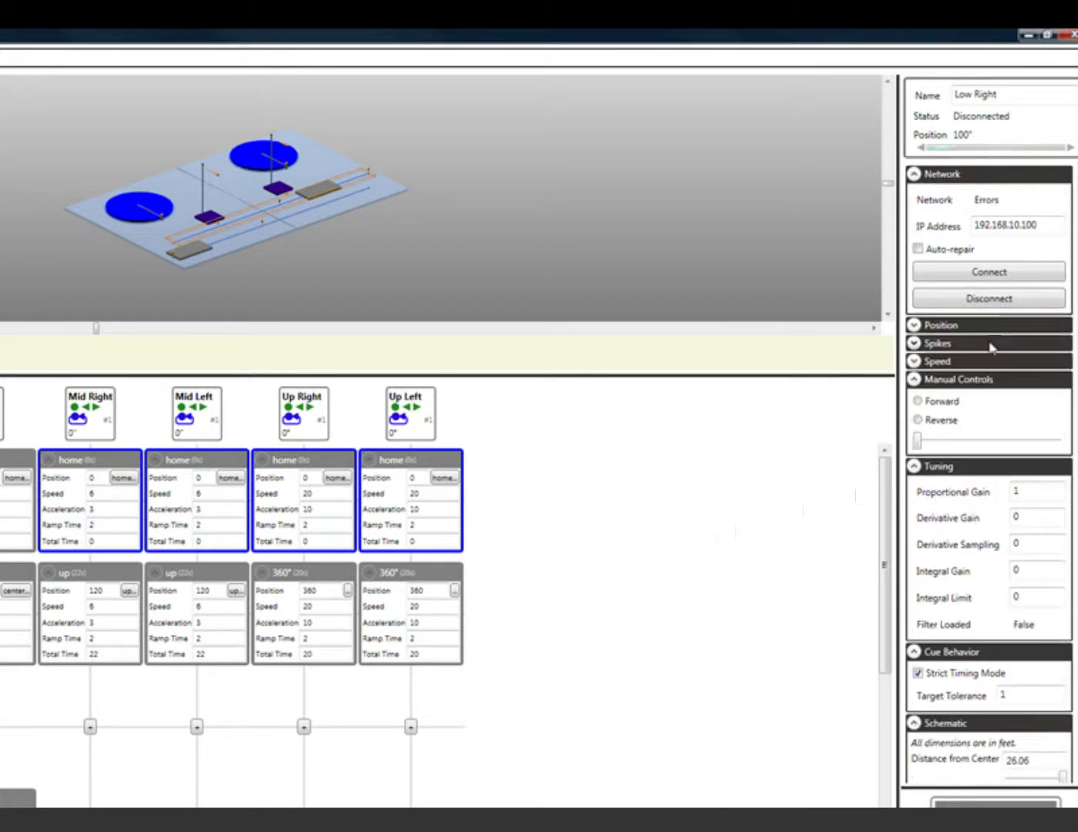
{"action": "left_click", "coordinate": [992, 345]}
{"action": "left_click", "coordinate": [992, 352]}
{"action": "left_click", "coordinate": [983, 362]}
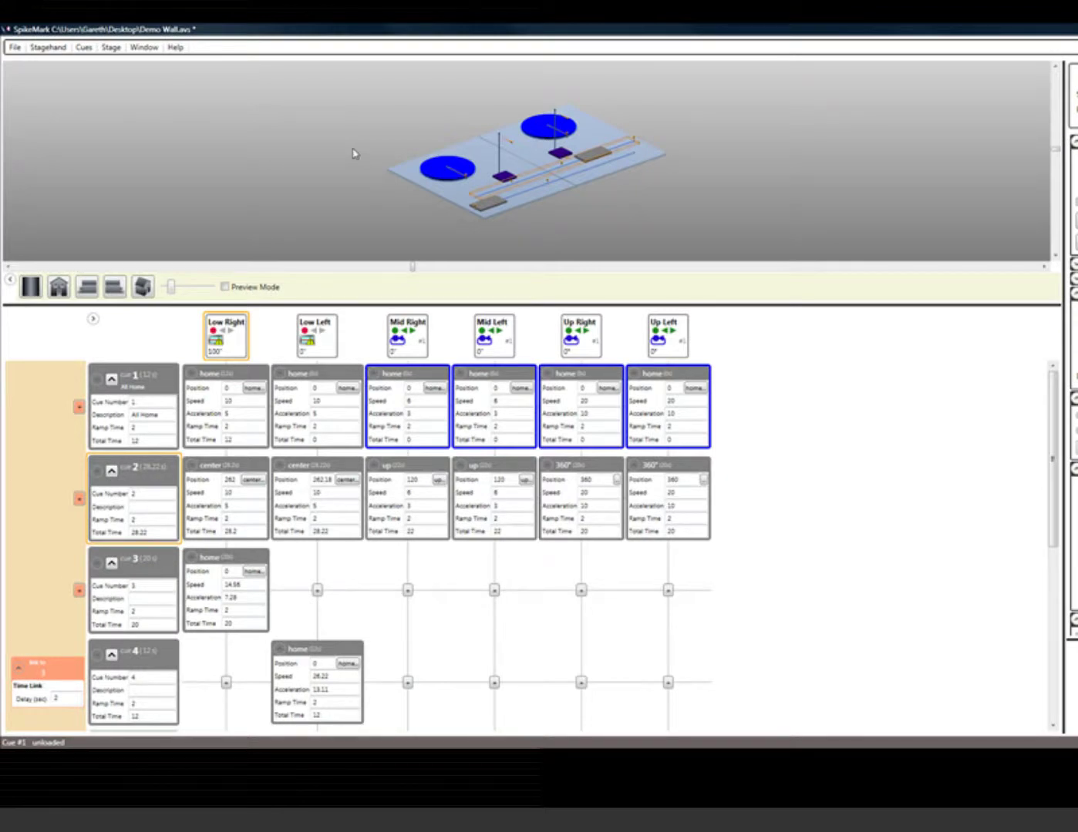
Select the Low Left, Low Right and Up Left machines one after another in the 3D stage model
{"action": "left_click", "coordinate": [501, 205]}
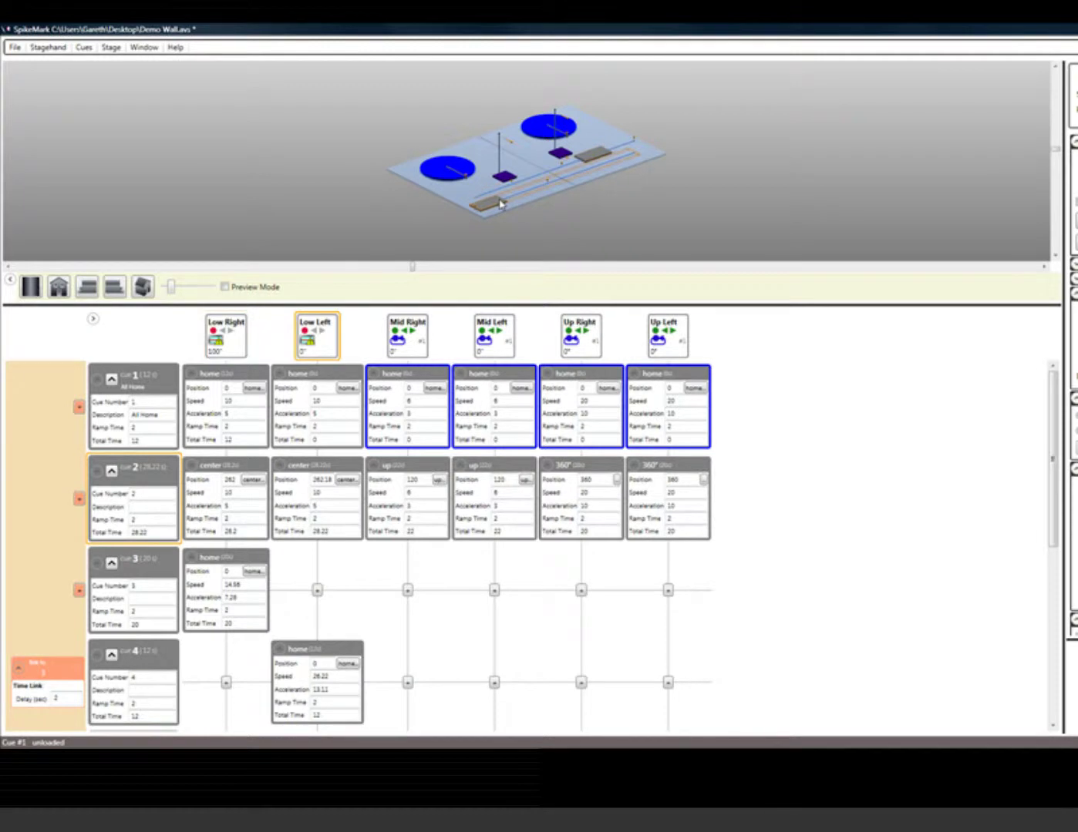
{"action": "left_click", "coordinate": [602, 154]}
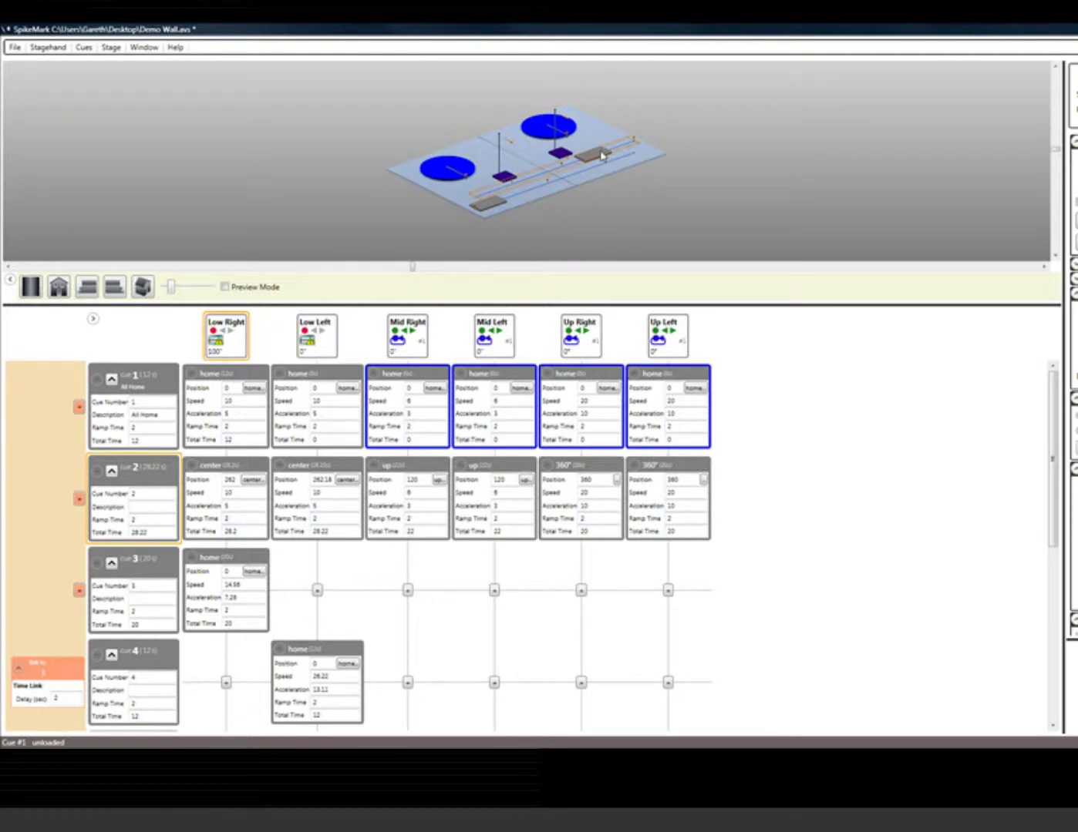
{"action": "left_click", "coordinate": [456, 170]}
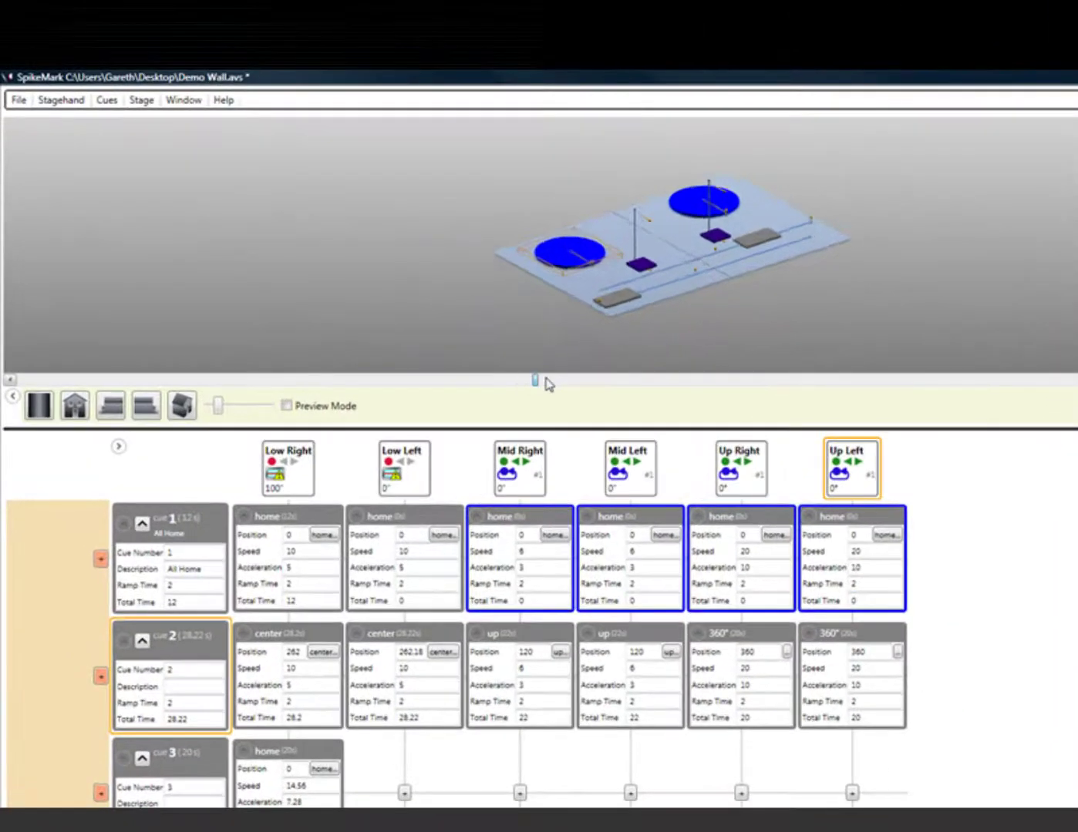
Rotate the 3D stage model toward the front, enlarge it, and rotate it back to an angled view
{"action": "left_click_drag", "start_coordinate": [545, 383], "coordinate": [690, 379]}
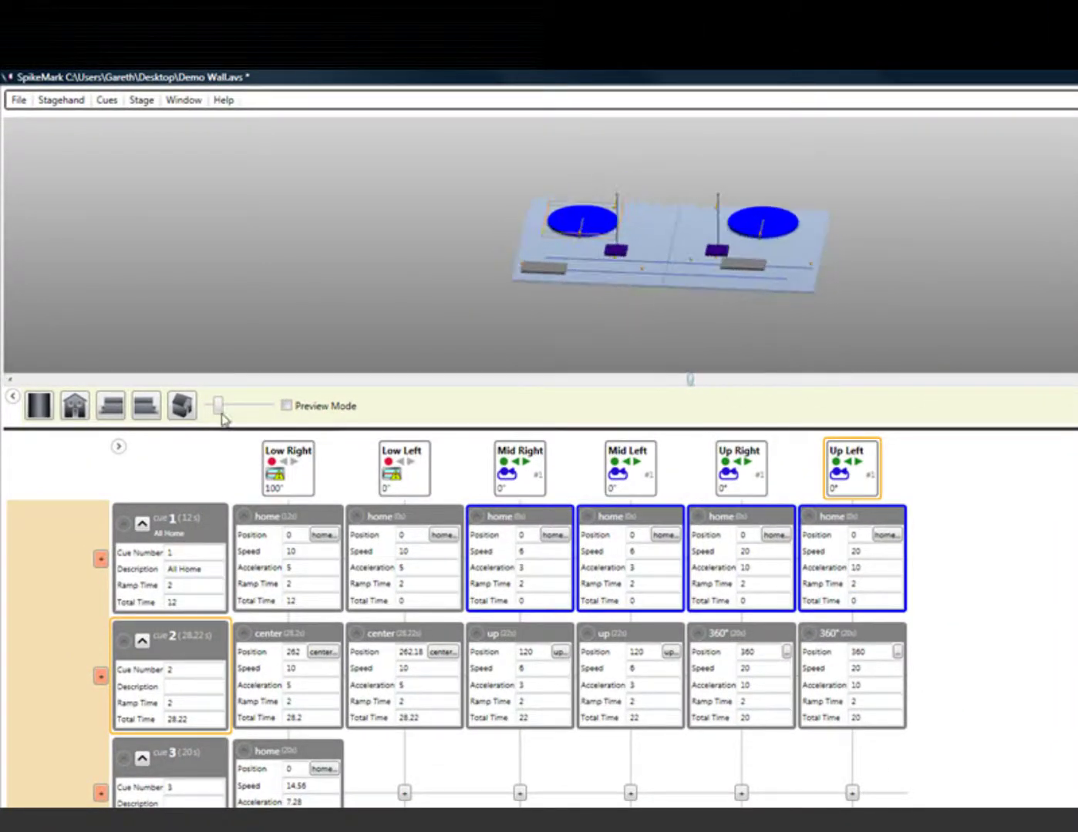
{"action": "mouse_move", "coordinate": [219, 407]}
{"action": "left_mouse_down"}
{"action": "mouse_move", "coordinate": [251, 407]}
{"action": "mouse_move", "coordinate": [234, 406]}
{"action": "left_mouse_up"}
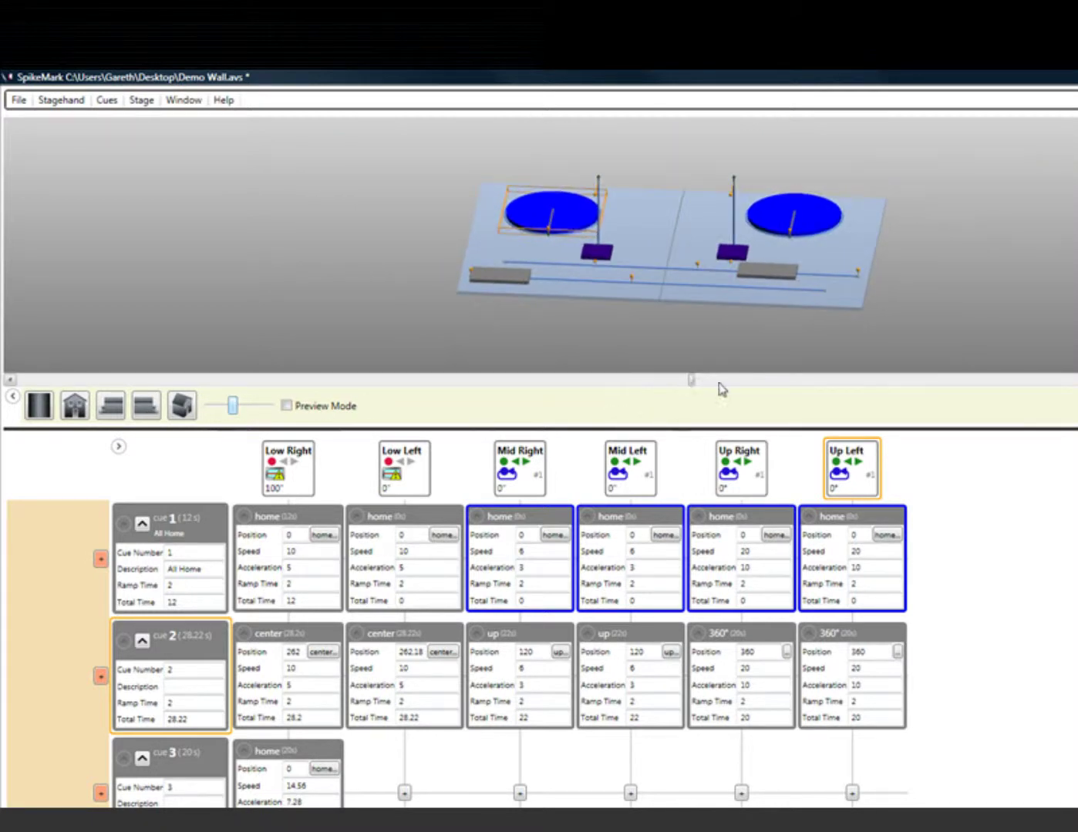
{"action": "left_click_drag", "start_coordinate": [718, 382], "coordinate": [553, 381]}
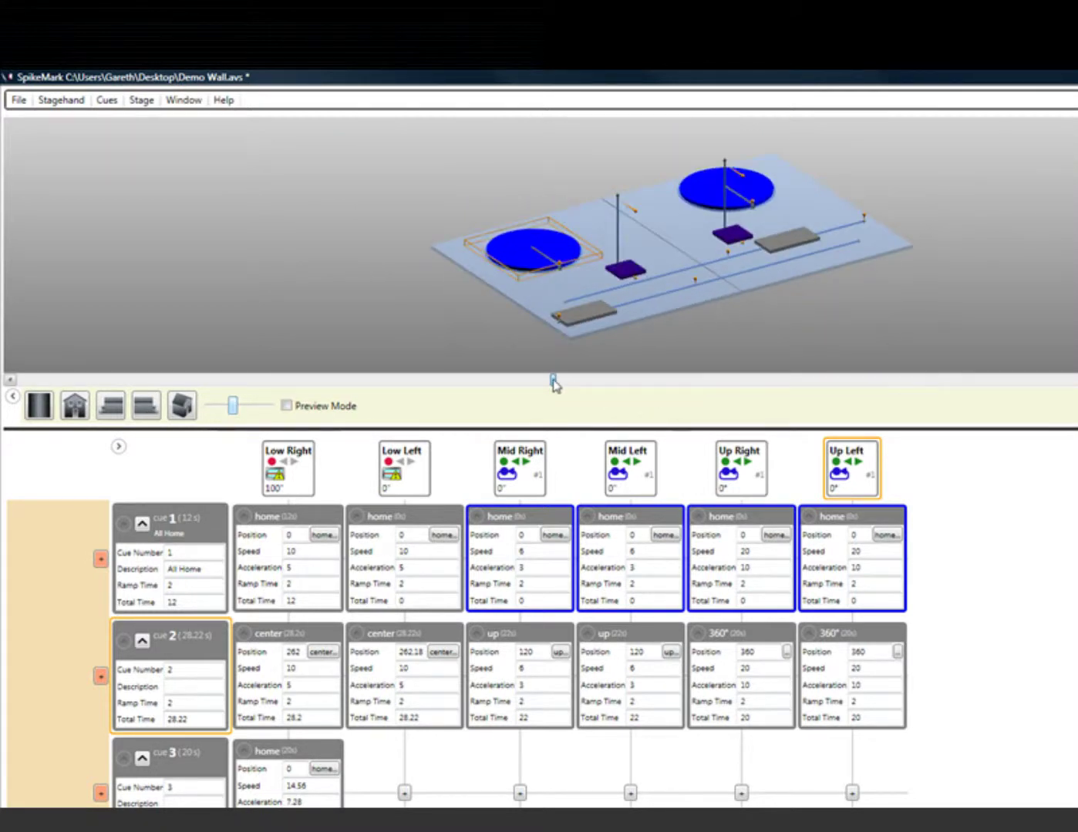
Go through the preset camera views of the 3D stage, including front and side, ending on the angled perspective
{"action": "left_click", "coordinate": [34, 407]}
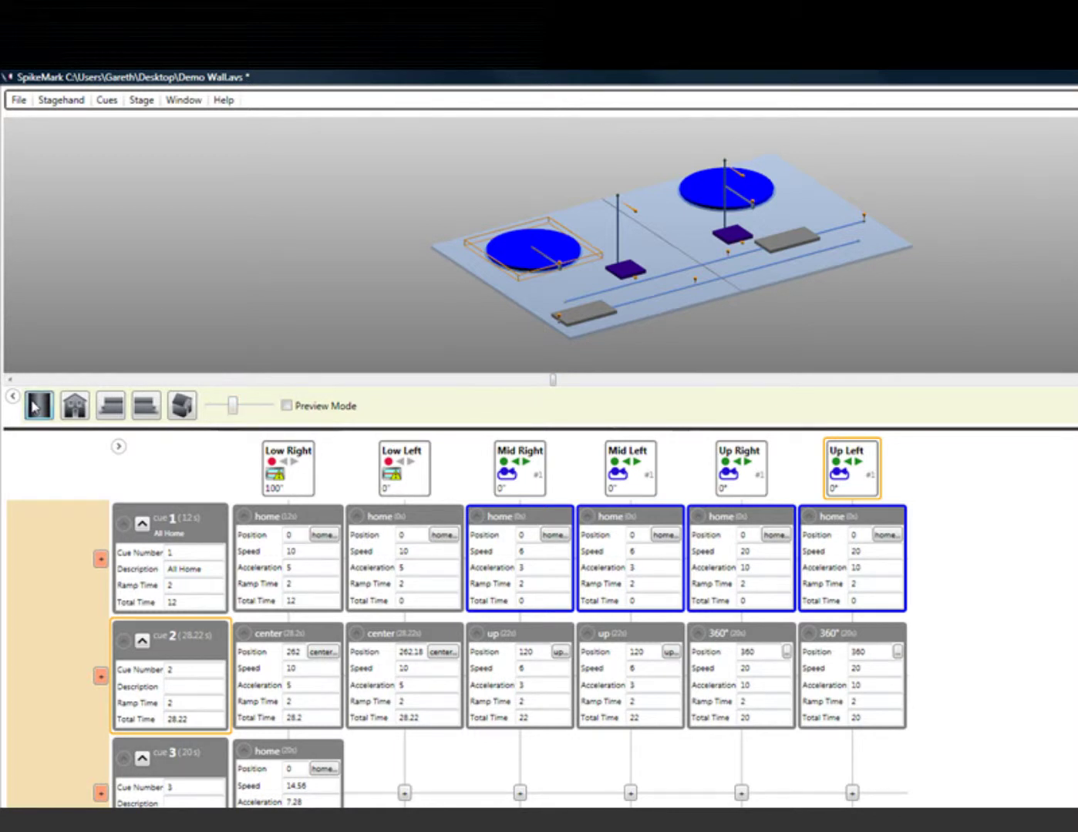
{"action": "left_click", "coordinate": [75, 407]}
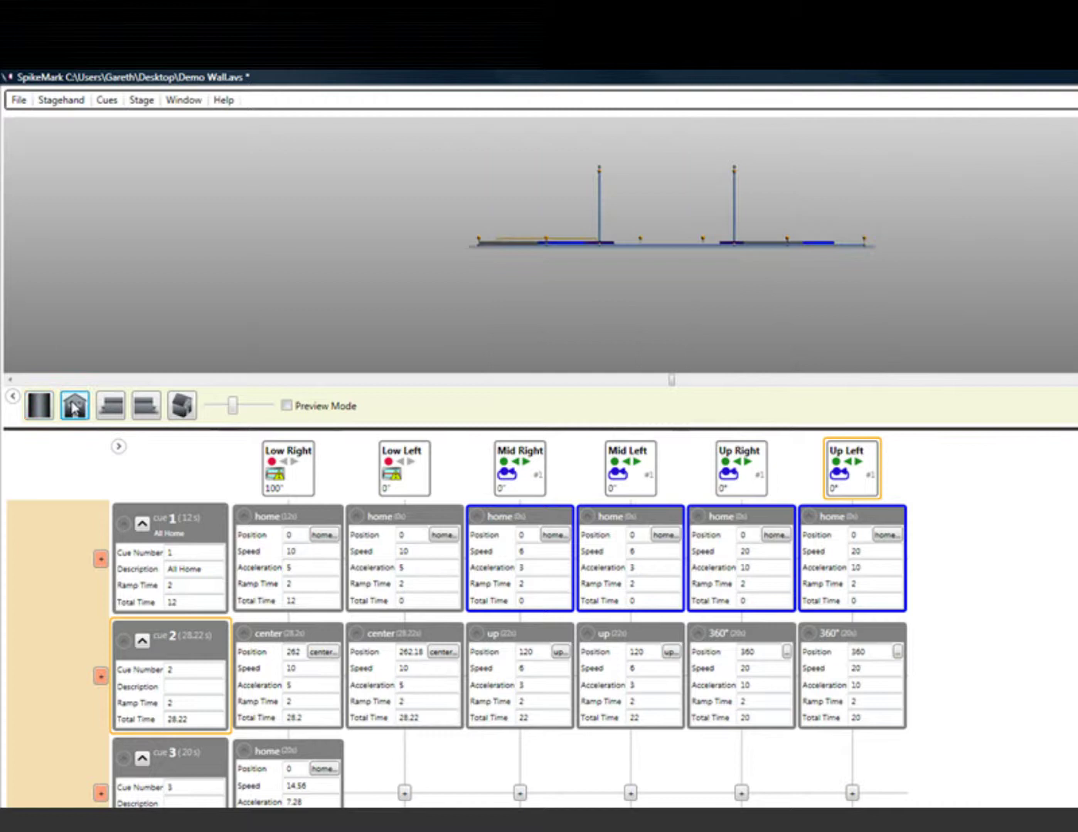
{"action": "left_click", "coordinate": [117, 408]}
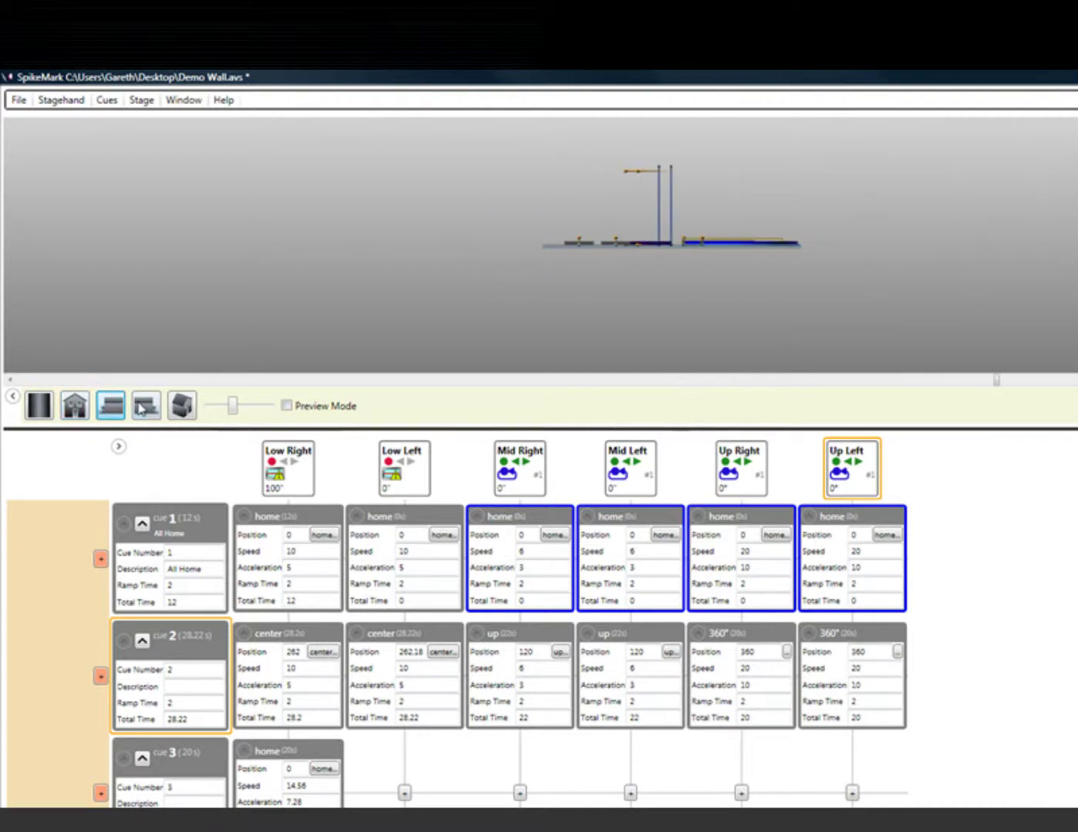
{"action": "left_click", "coordinate": [147, 407]}
{"action": "left_click", "coordinate": [183, 406]}
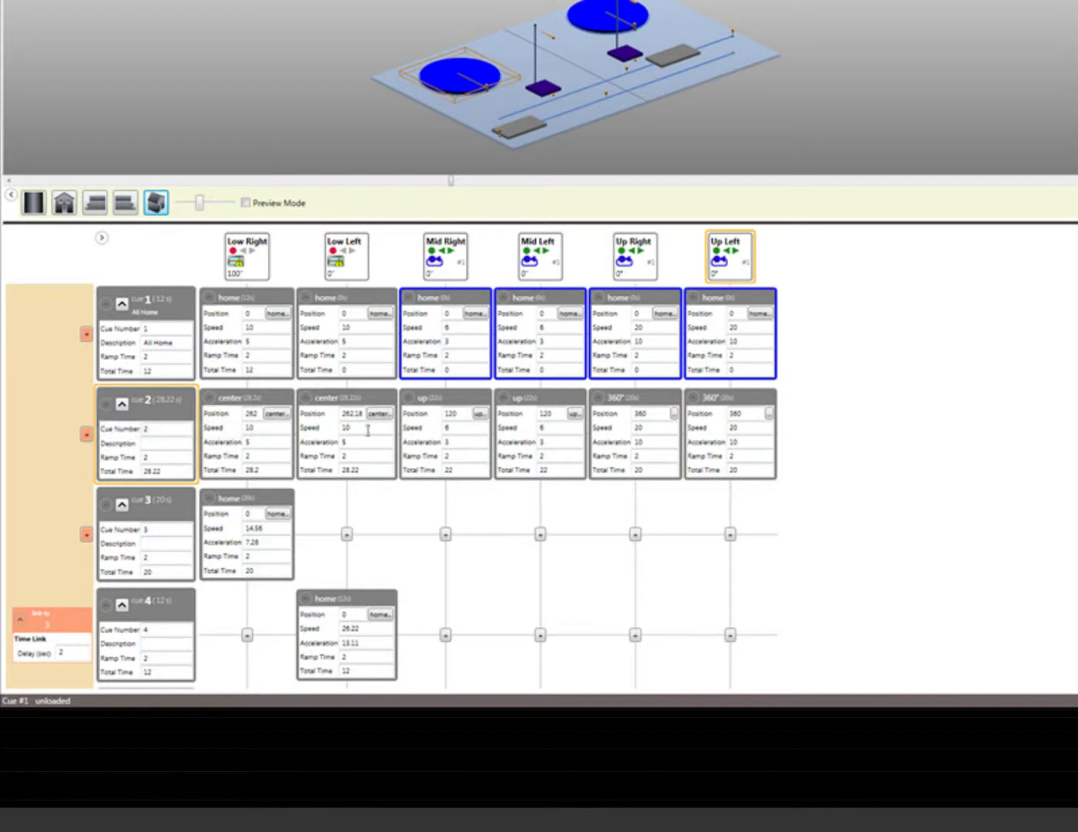
Add a new cue numbered 9 with no description to the cue grid
{"action": "right_click", "coordinate": [831, 435]}
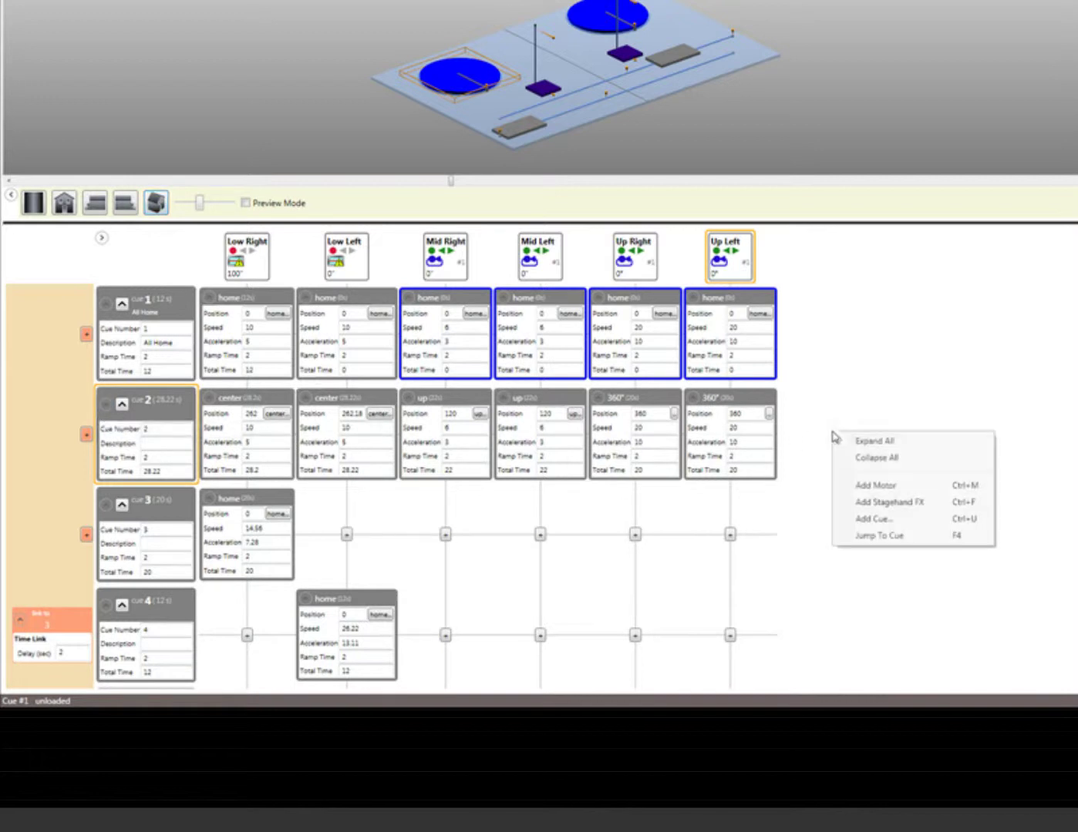
{"action": "left_click", "coordinate": [848, 522]}
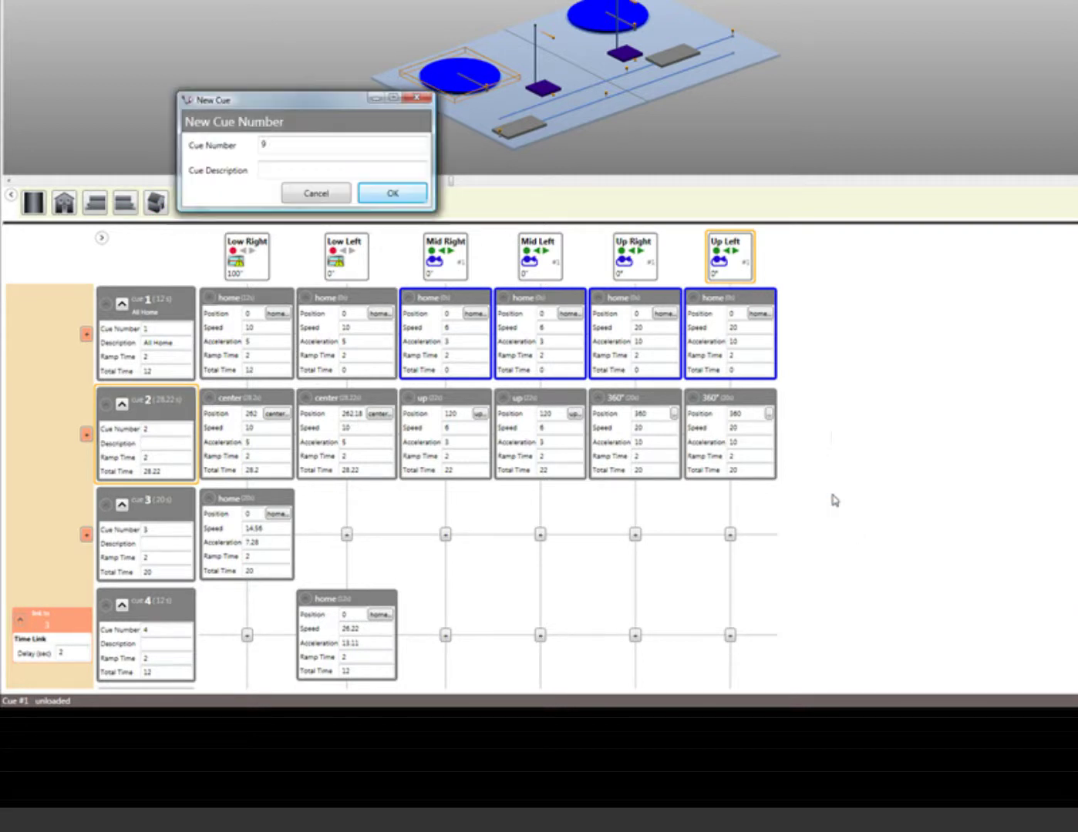
{"action": "left_click", "coordinate": [407, 194]}
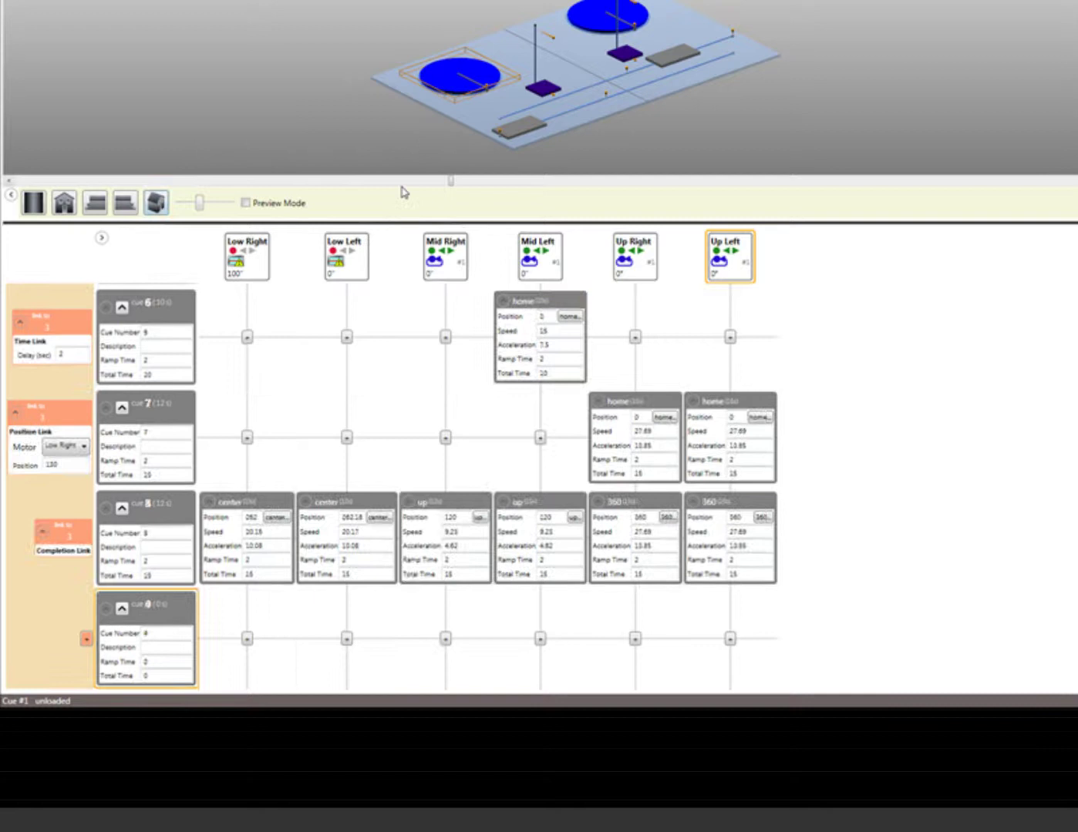
Delete cue 9 from the end of the cue grid
{"action": "right_click", "coordinate": [174, 622]}
{"action": "left_click", "coordinate": [194, 625]}
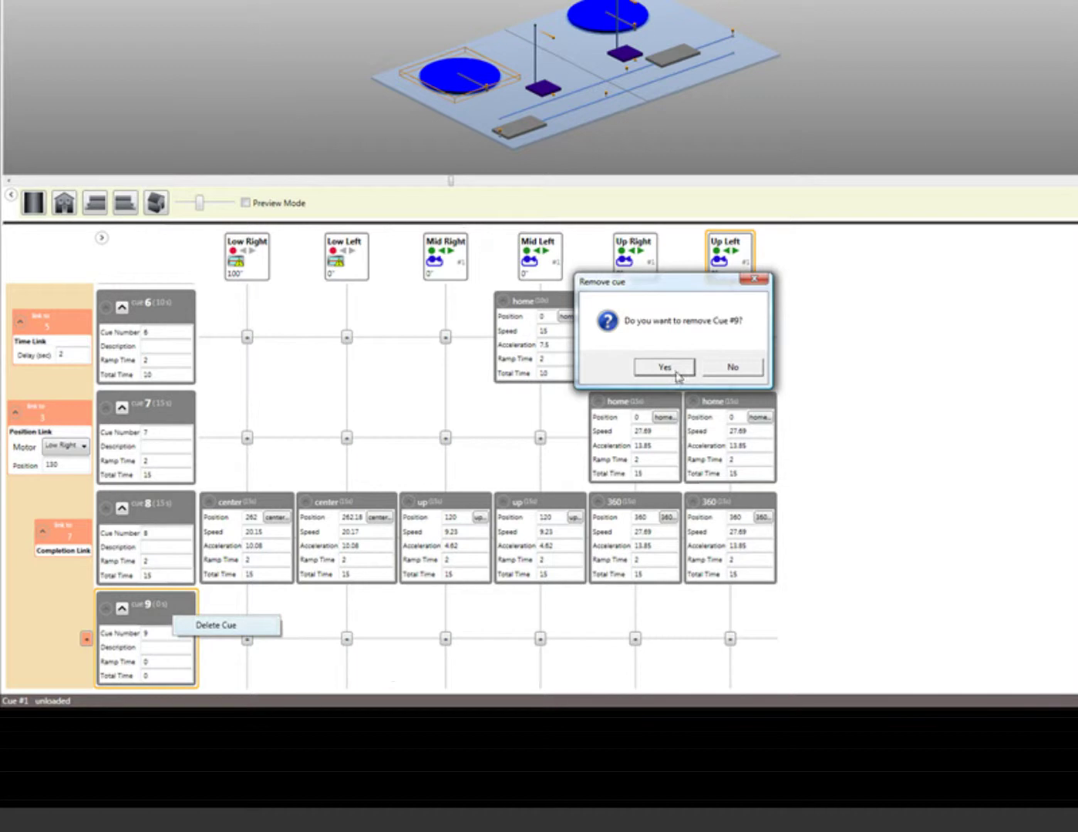
{"action": "left_click", "coordinate": [664, 369]}
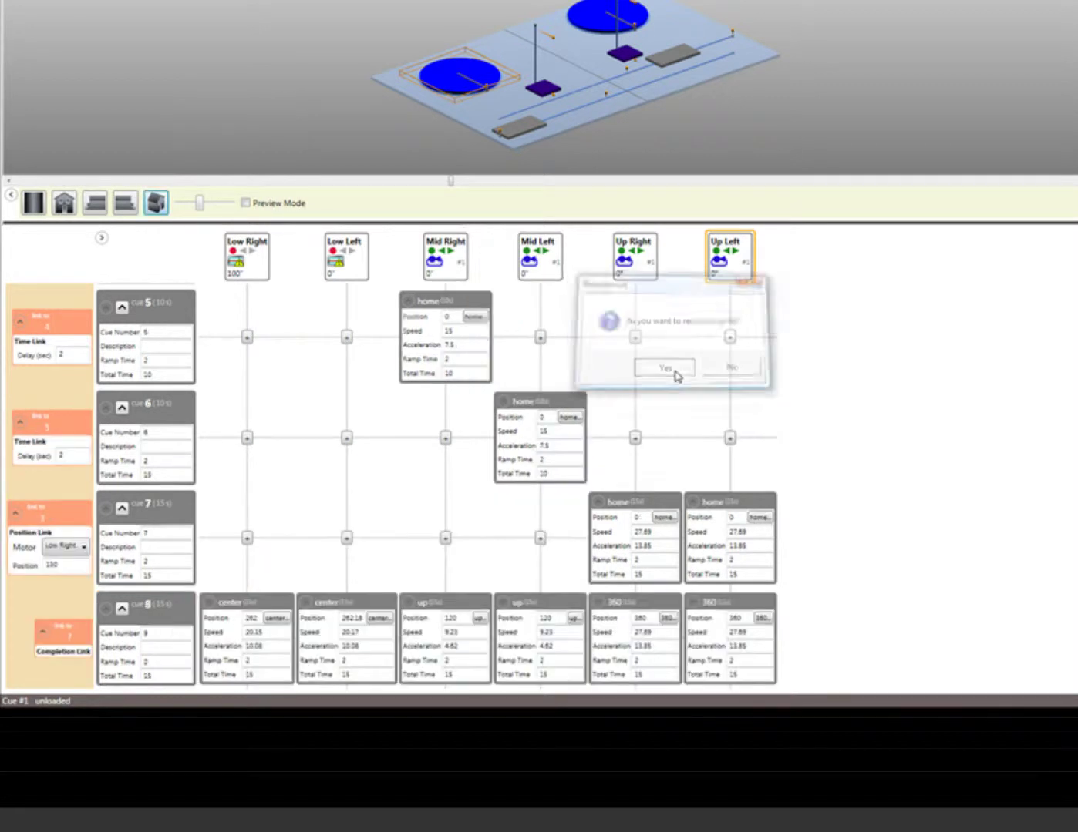
Add a new motor and a new Stagehand FX to the show
{"action": "right_click", "coordinate": [817, 266]}
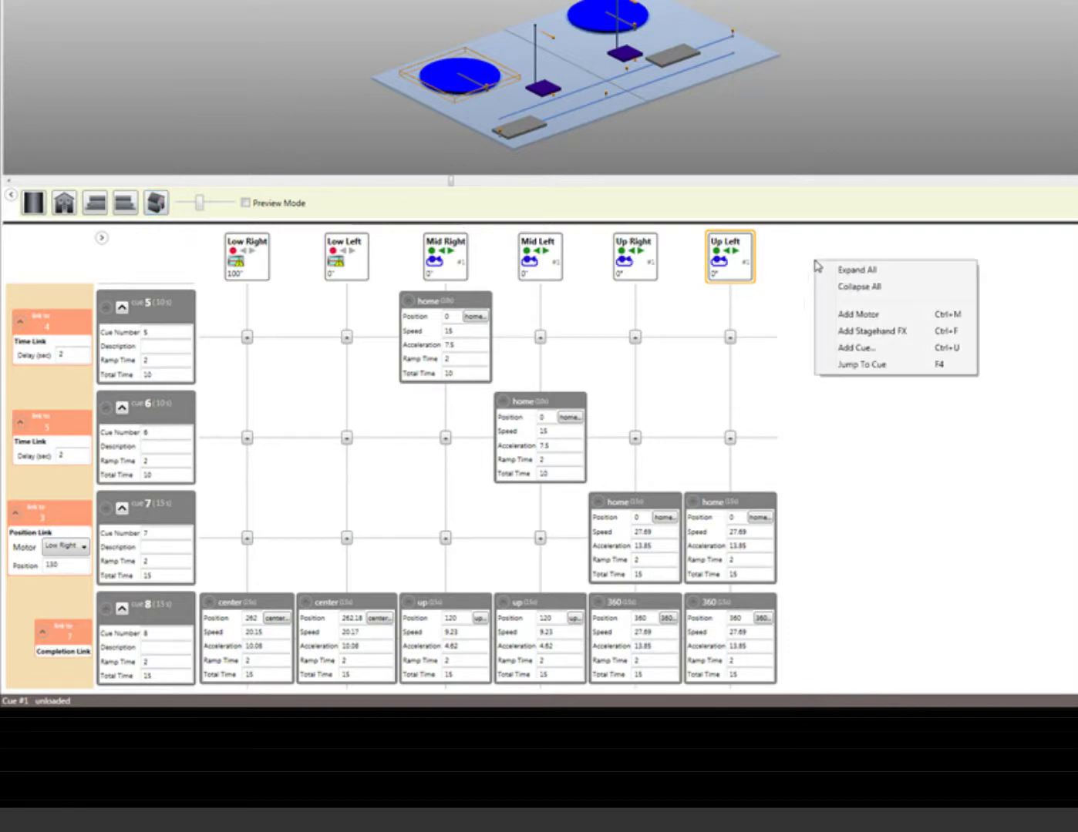
{"action": "left_click", "coordinate": [850, 315]}
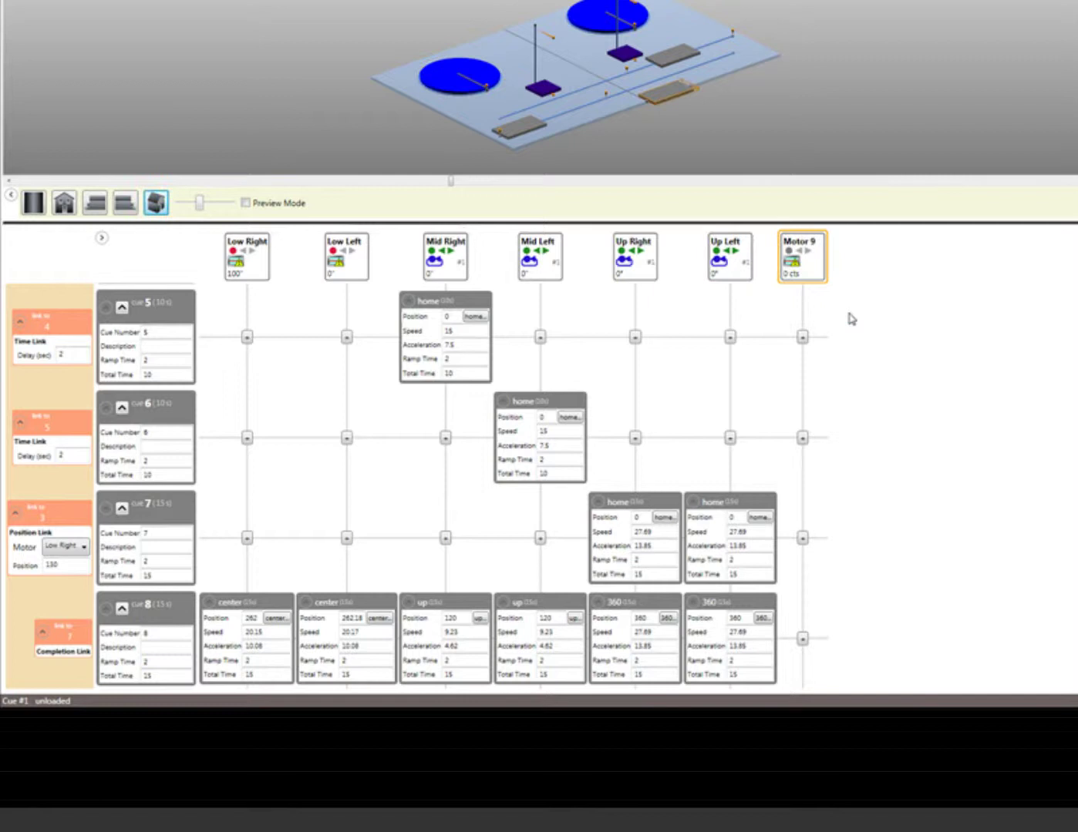
{"action": "right_click", "coordinate": [877, 268]}
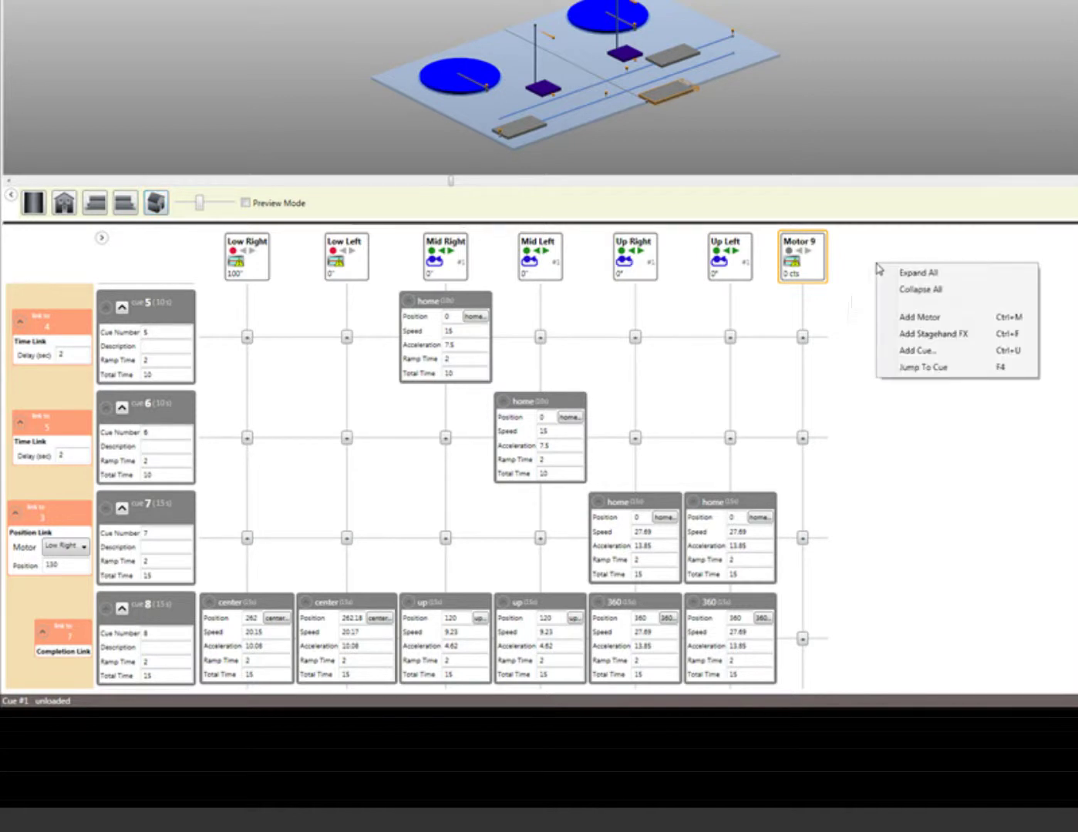
{"action": "left_click", "coordinate": [916, 342]}
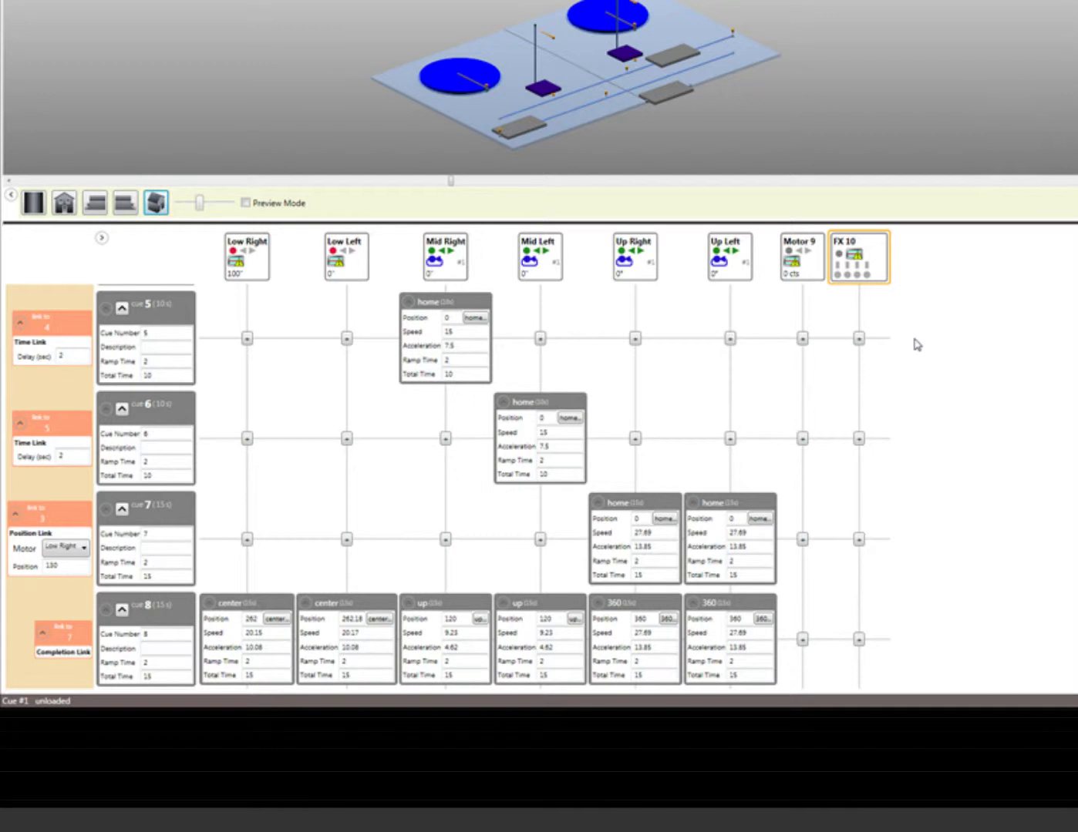
Delete the FX 10 and Motor 9 stagehands from the show
{"action": "right_click", "coordinate": [884, 275]}
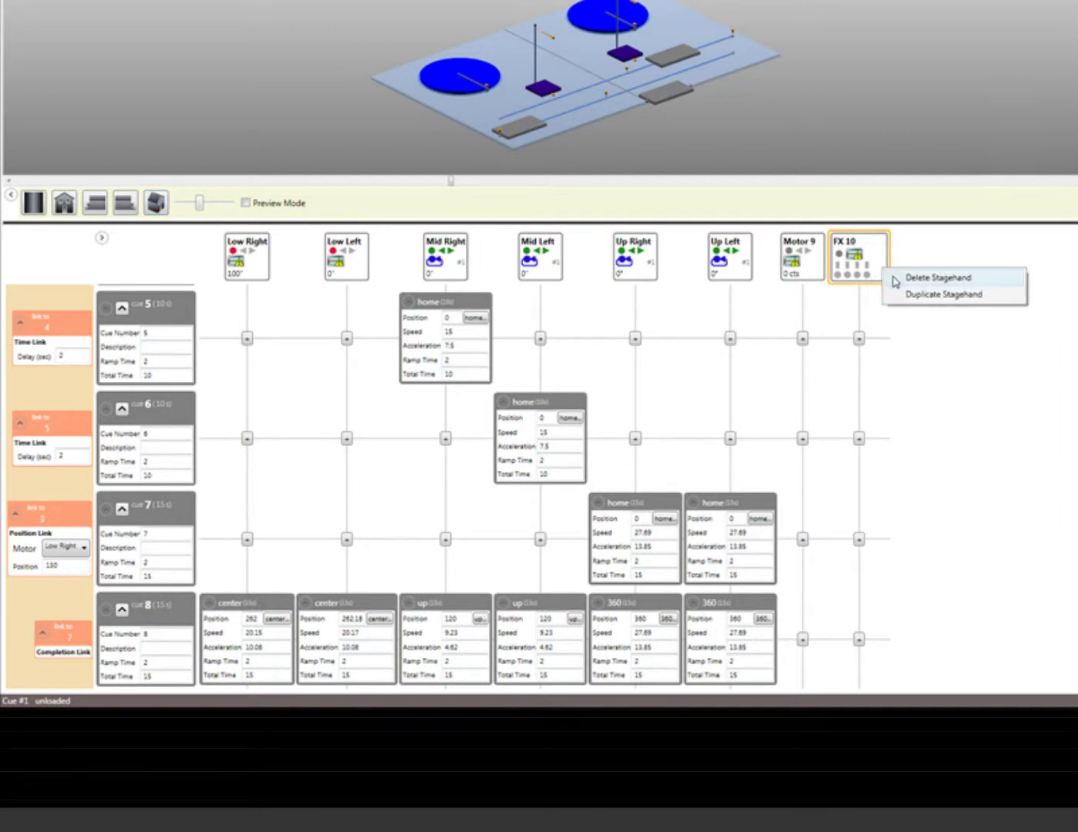
{"action": "left_click", "coordinate": [895, 282]}
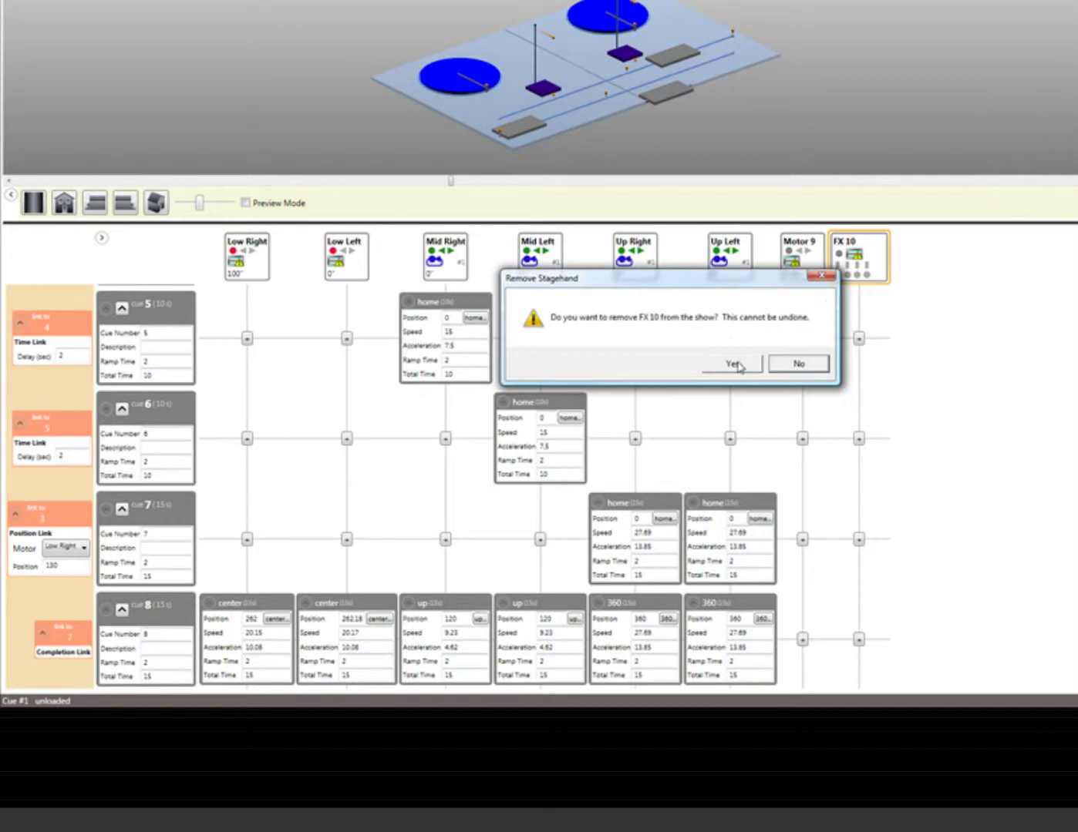
{"action": "left_click", "coordinate": [735, 365]}
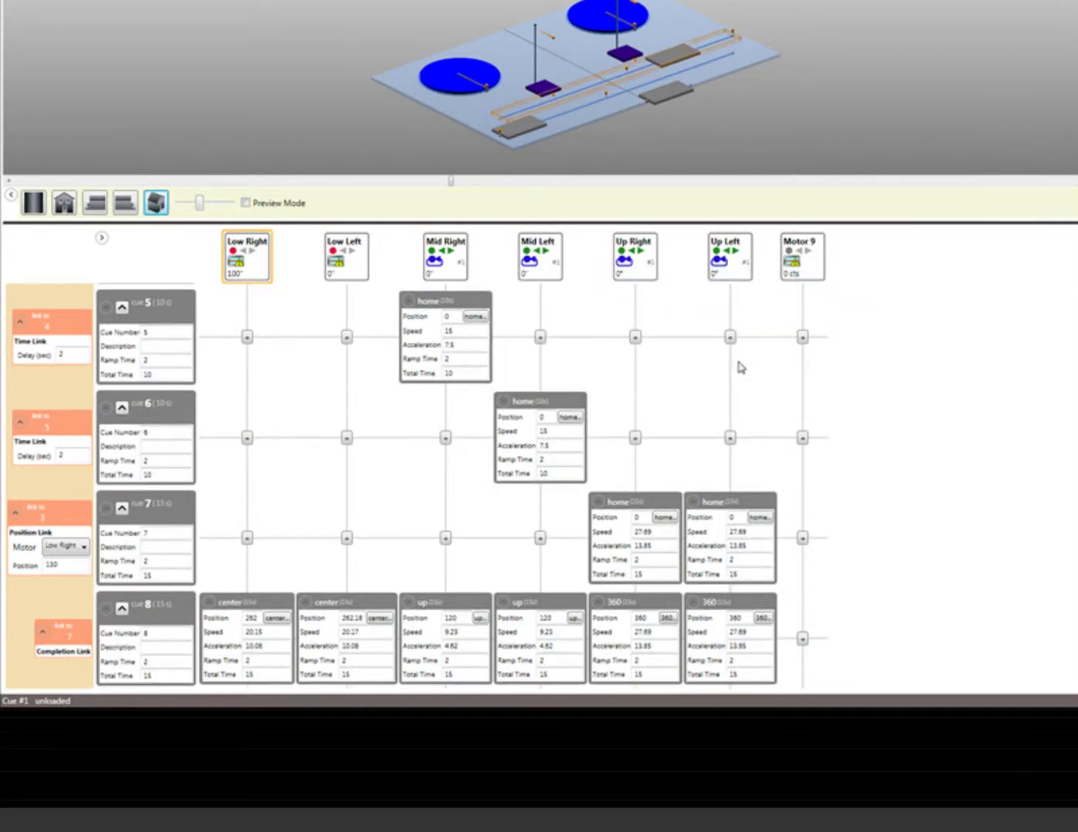
{"action": "right_click", "coordinate": [817, 269]}
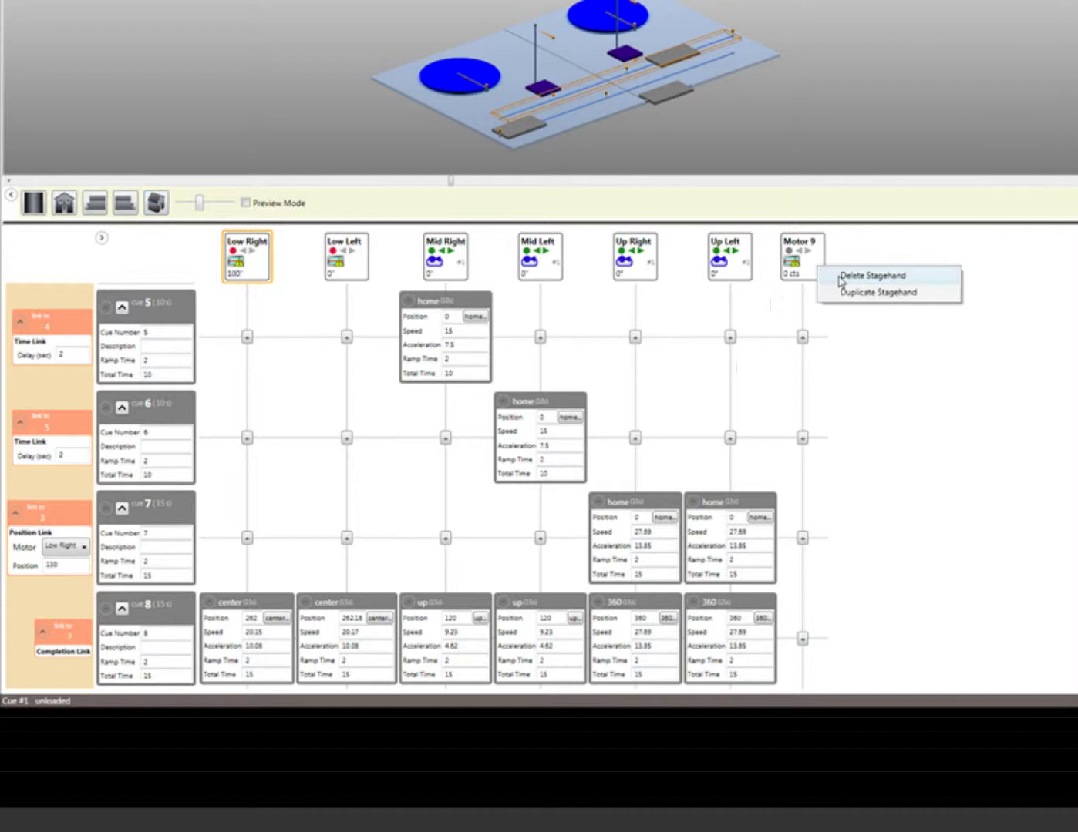
{"action": "left_click", "coordinate": [840, 278]}
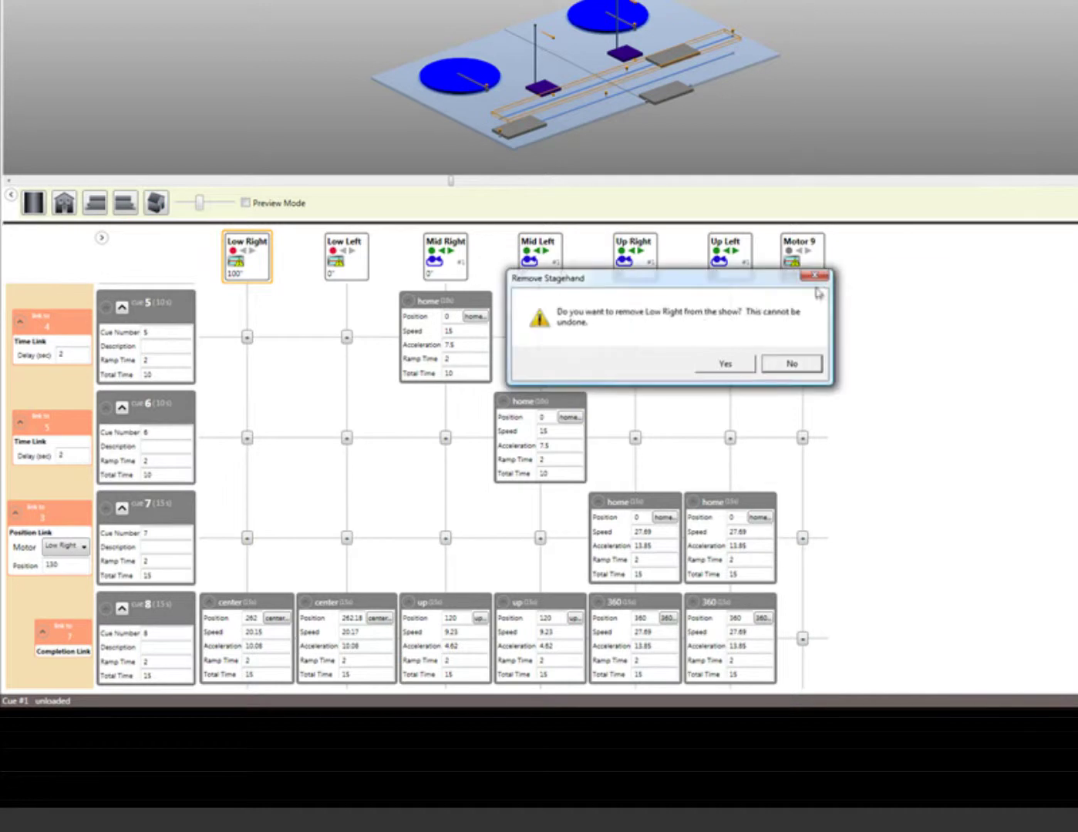
{"action": "left_click", "coordinate": [728, 364]}
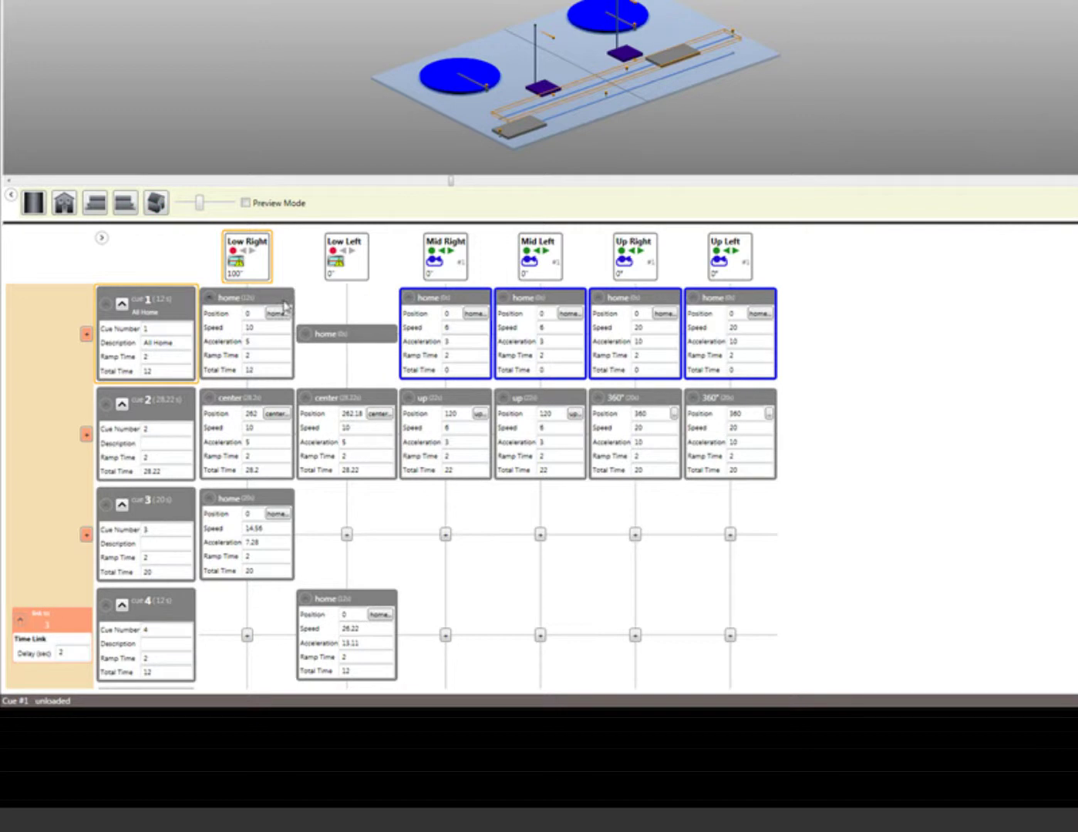
Collapse the home movements of Low Right, Mid Right, Mid Left, Up Right and Up Left in cue 1
{"action": "left_click", "coordinate": [277, 335]}
{"action": "left_click", "coordinate": [280, 300]}
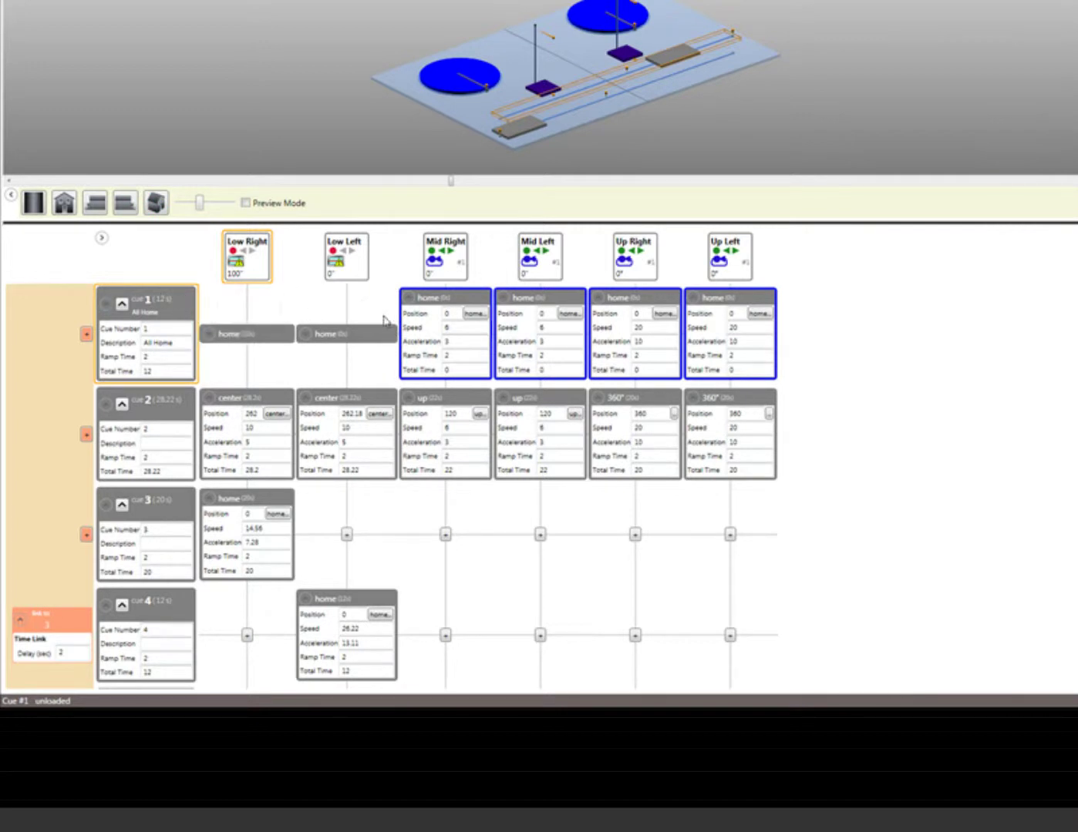
{"action": "left_click", "coordinate": [457, 298]}
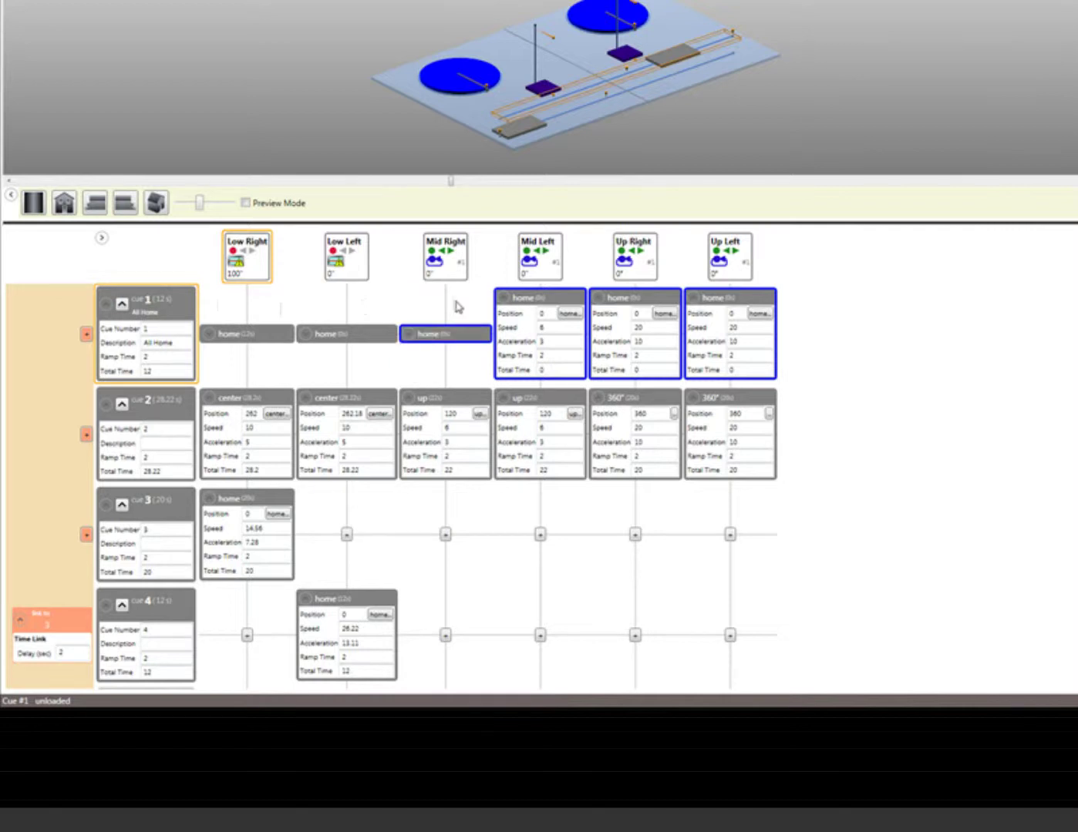
{"action": "left_click", "coordinate": [568, 300]}
{"action": "left_click", "coordinate": [632, 303]}
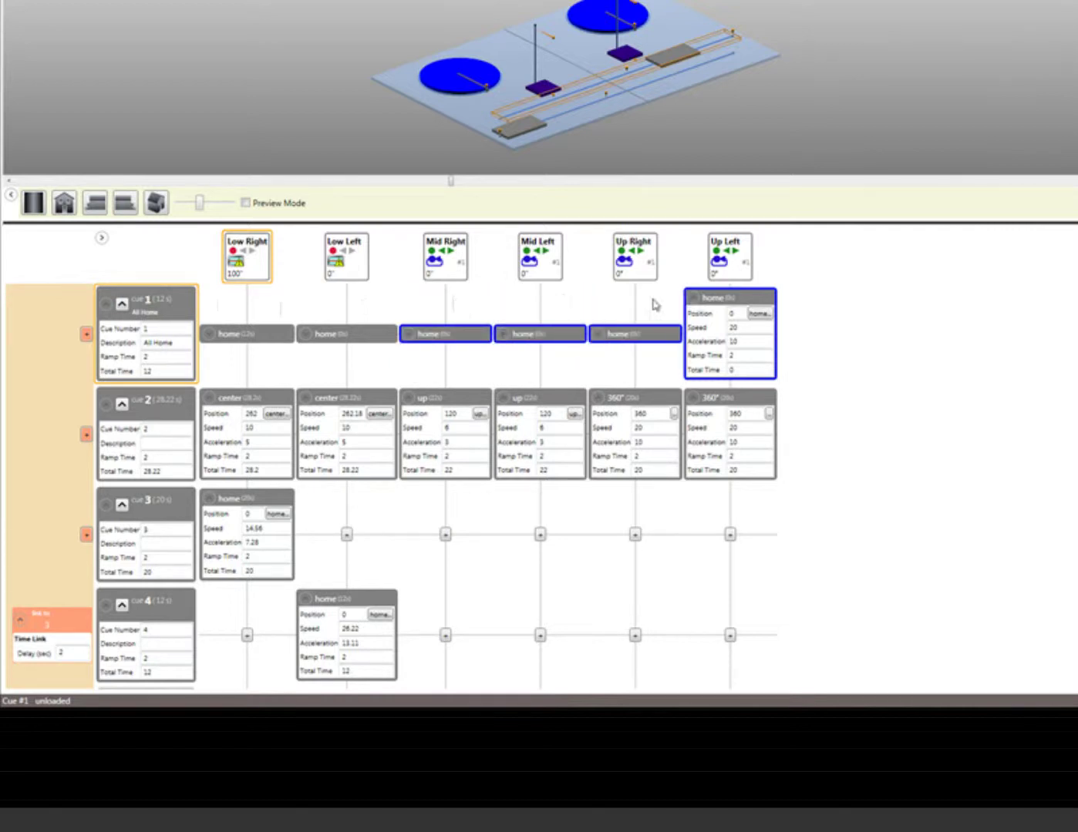
{"action": "left_click", "coordinate": [751, 303]}
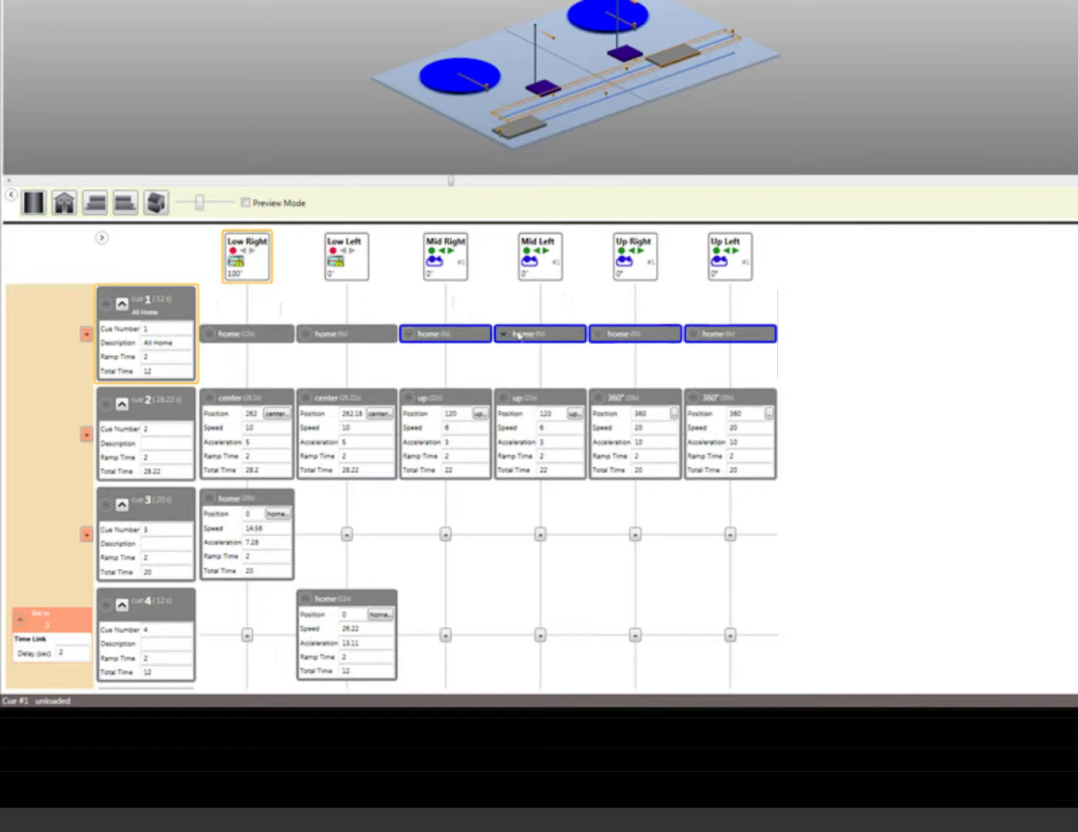
Collapse the parameter boxes of cues 1, 2 and 3 in the cue grid
{"action": "left_click", "coordinate": [179, 316]}
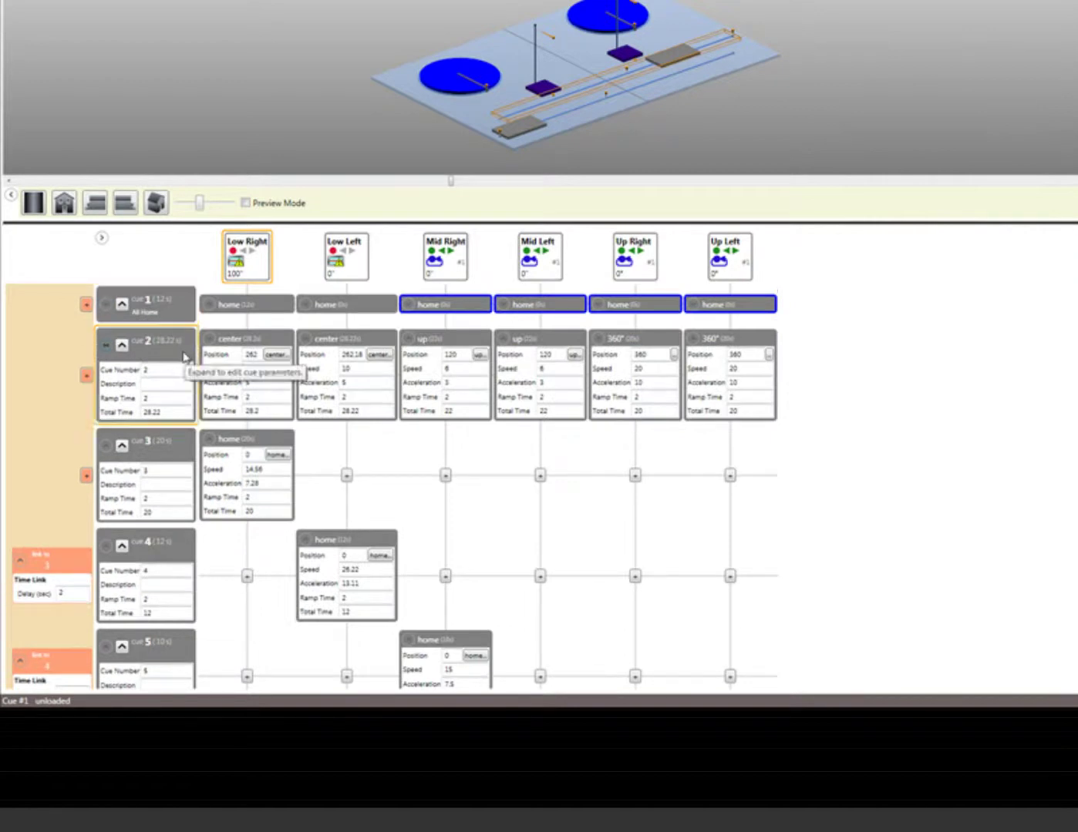
{"action": "left_click", "coordinate": [181, 343]}
{"action": "double_click", "coordinate": [164, 394]}
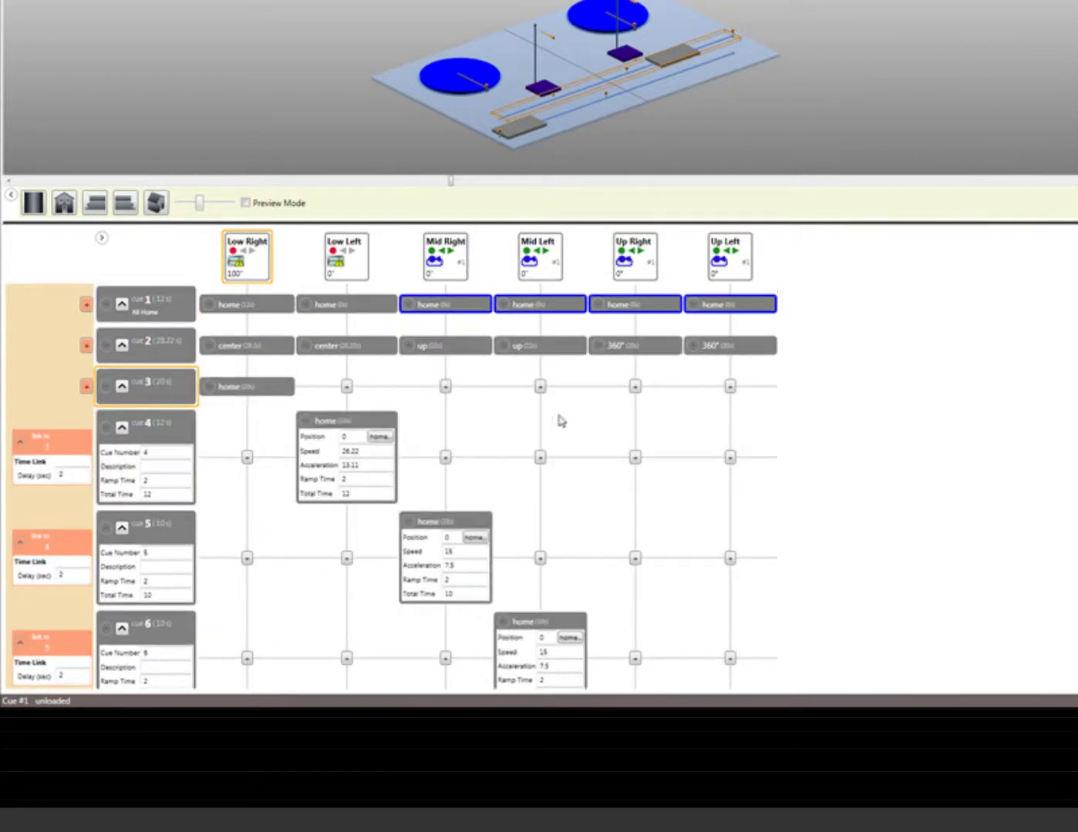
Collapse all cues, links and movements in the cue grid at once and expand them all again
{"action": "right_click", "coordinate": [563, 418]}
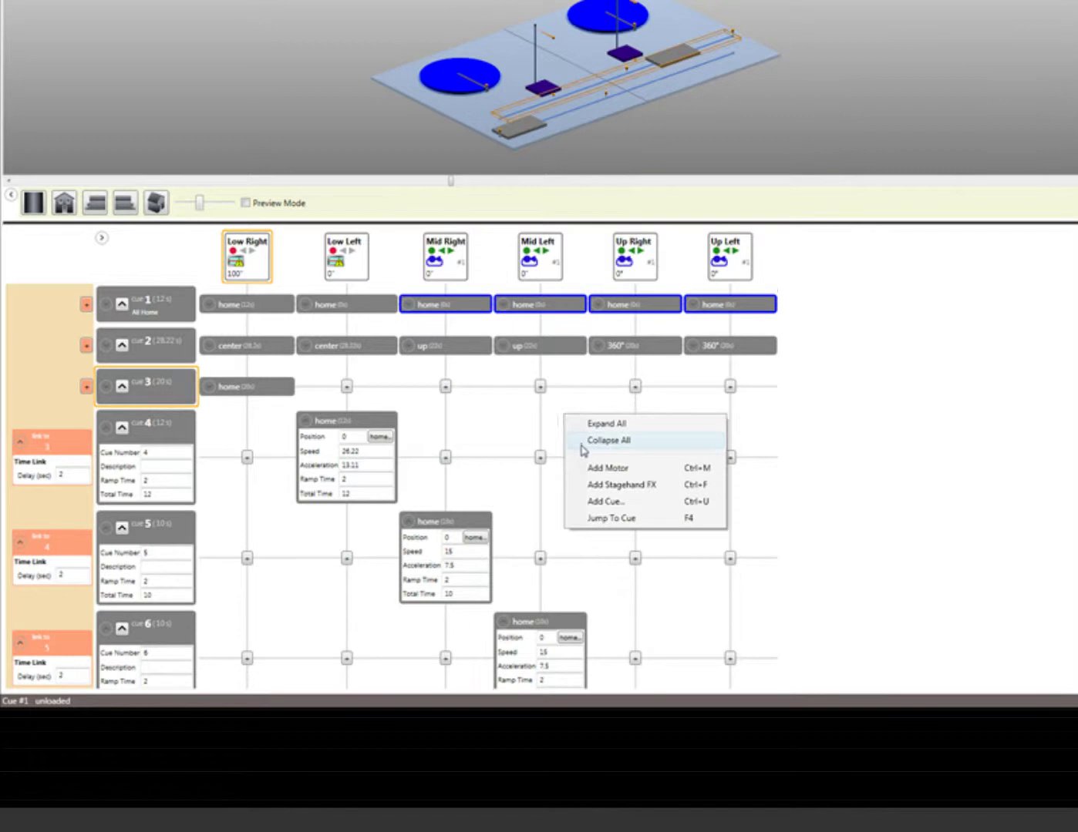
{"action": "left_click", "coordinate": [583, 443]}
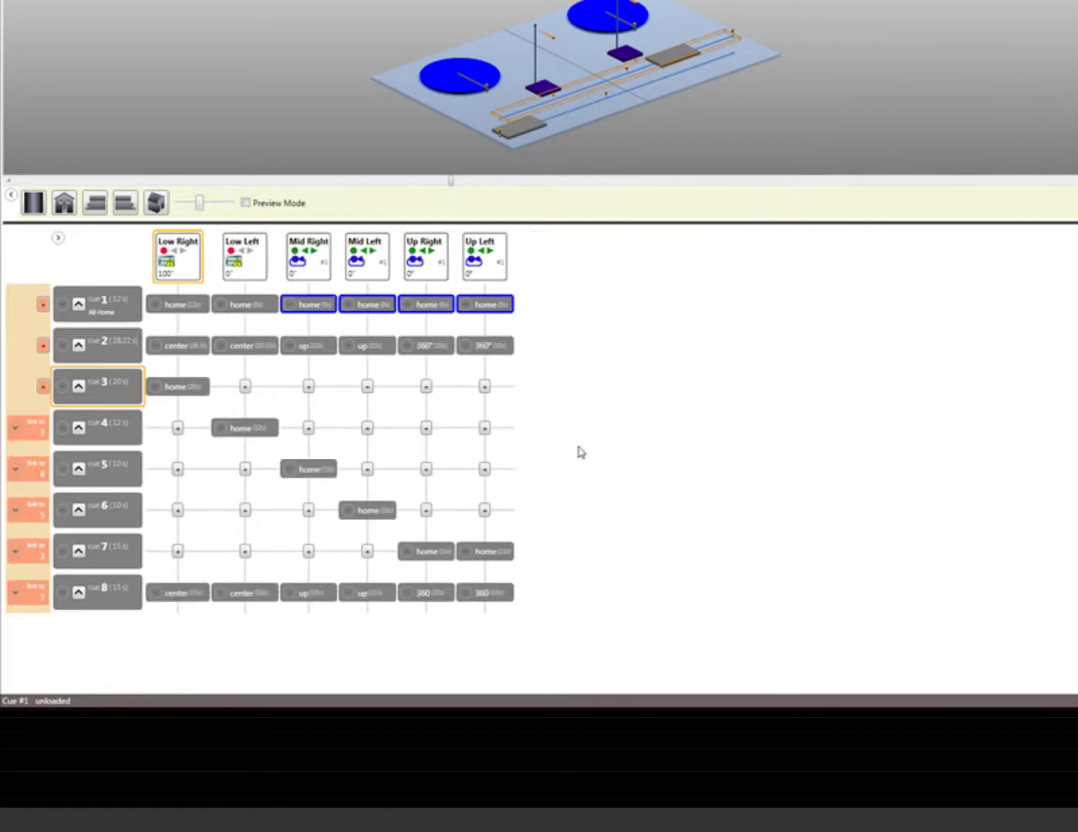
{"action": "right_click", "coordinate": [577, 451]}
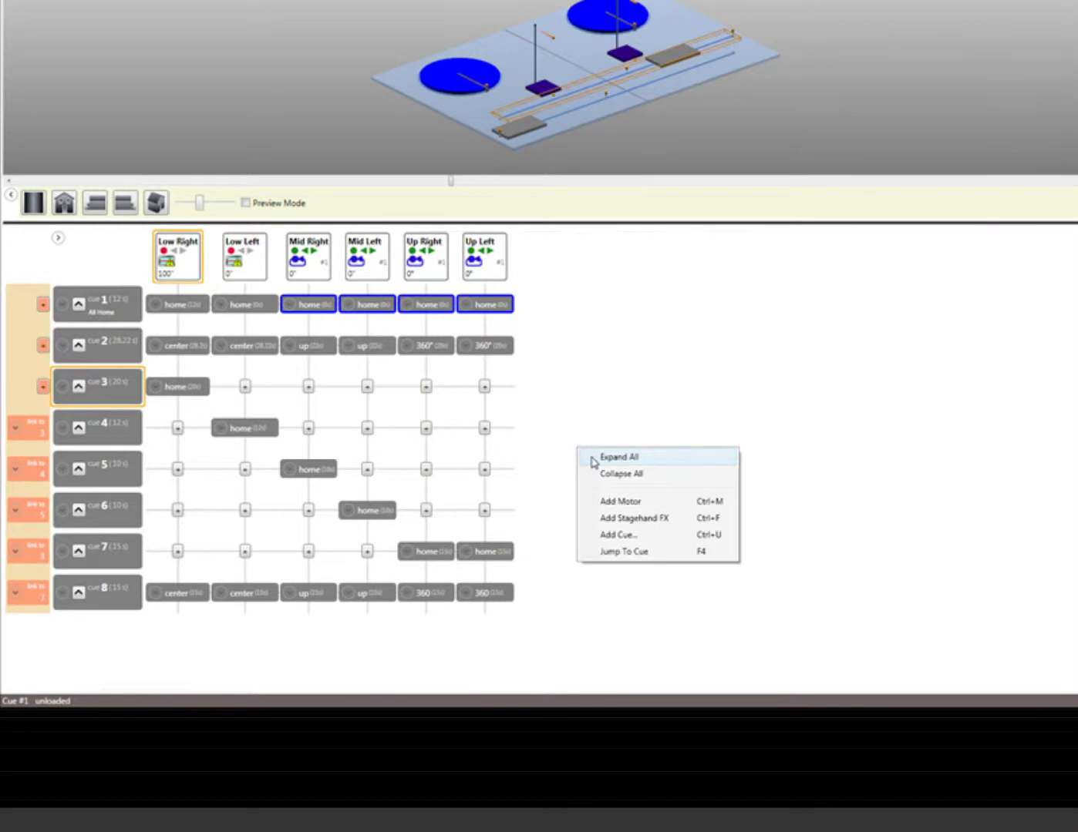
{"action": "left_click", "coordinate": [593, 458]}
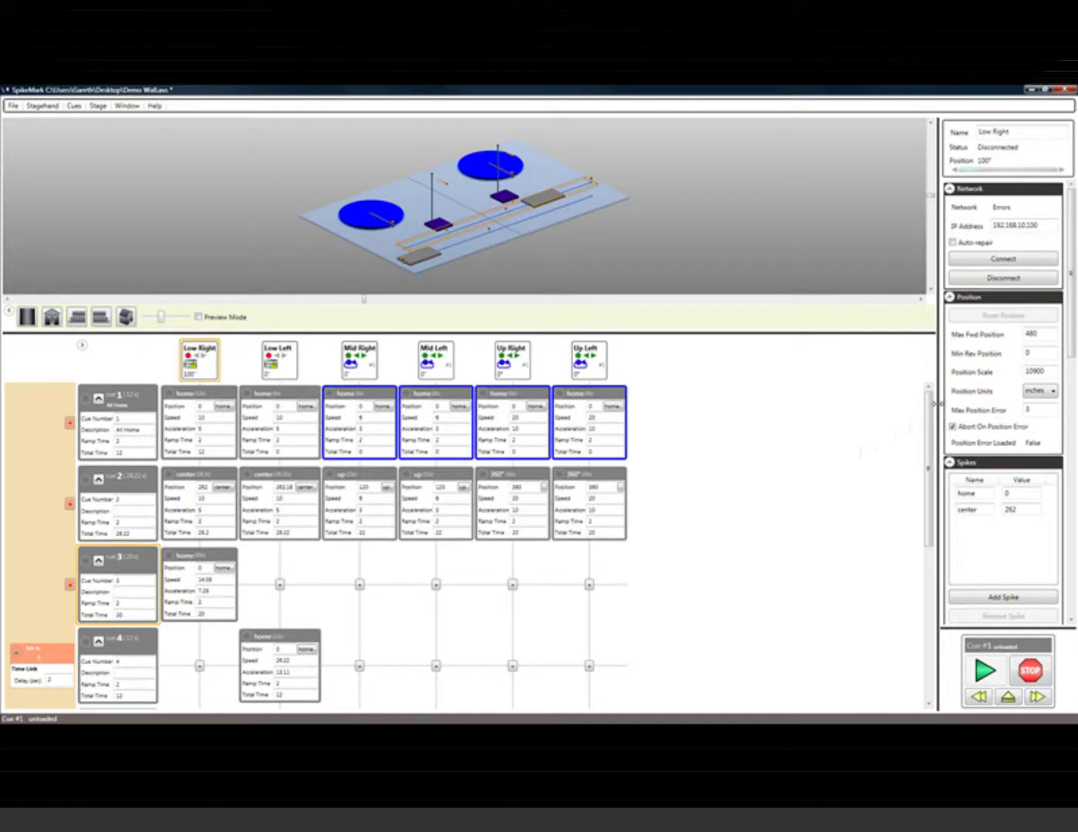
Widen the motor properties pane and make the 3D stage view taller above the cue grid
{"action": "left_click_drag", "start_coordinate": [935, 403], "coordinate": [754, 400]}
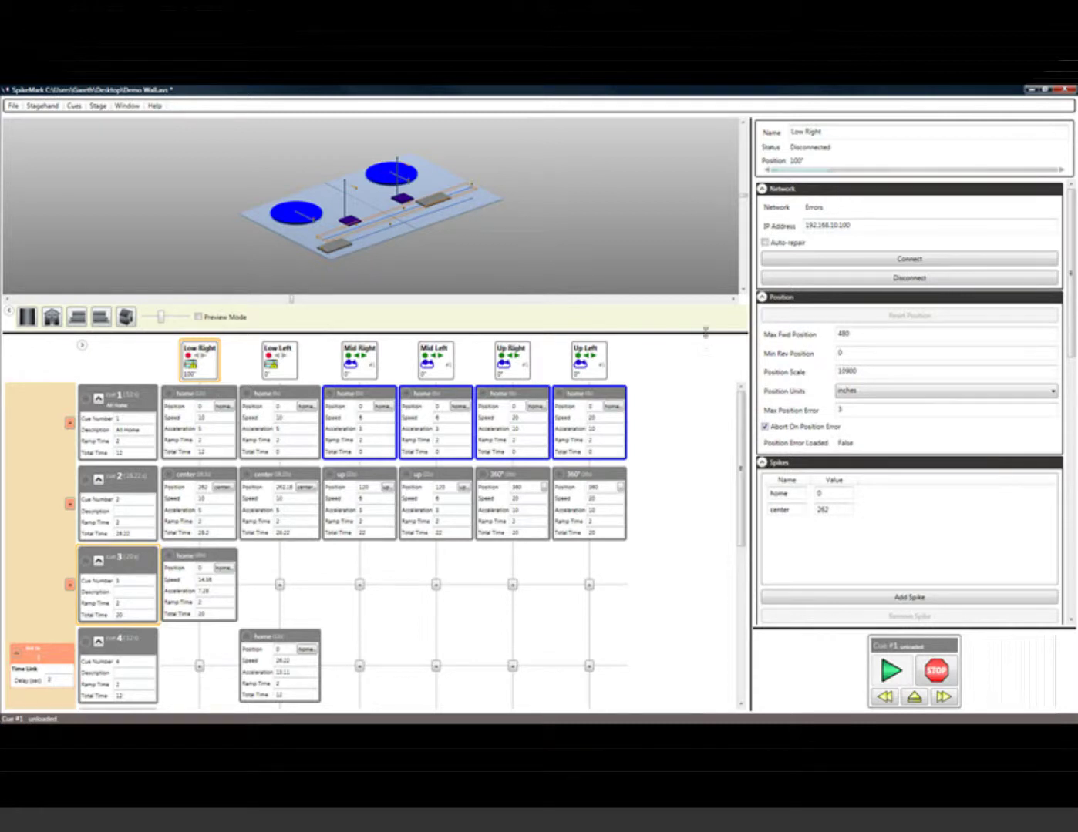
{"action": "left_click_drag", "start_coordinate": [704, 331], "coordinate": [651, 395]}
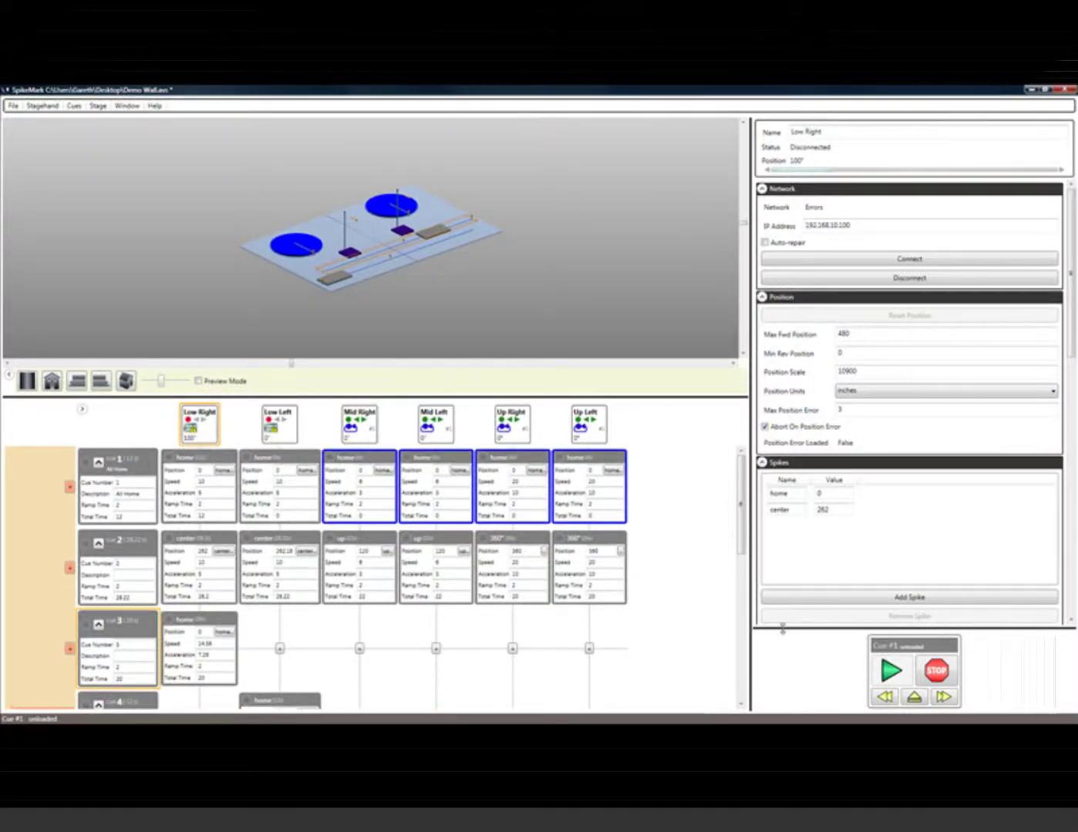
Hide the playback controls, the motor properties pane and the 3D stage view so the cue grid fills the window
{"action": "left_click_drag", "start_coordinate": [782, 627], "coordinate": [784, 634]}
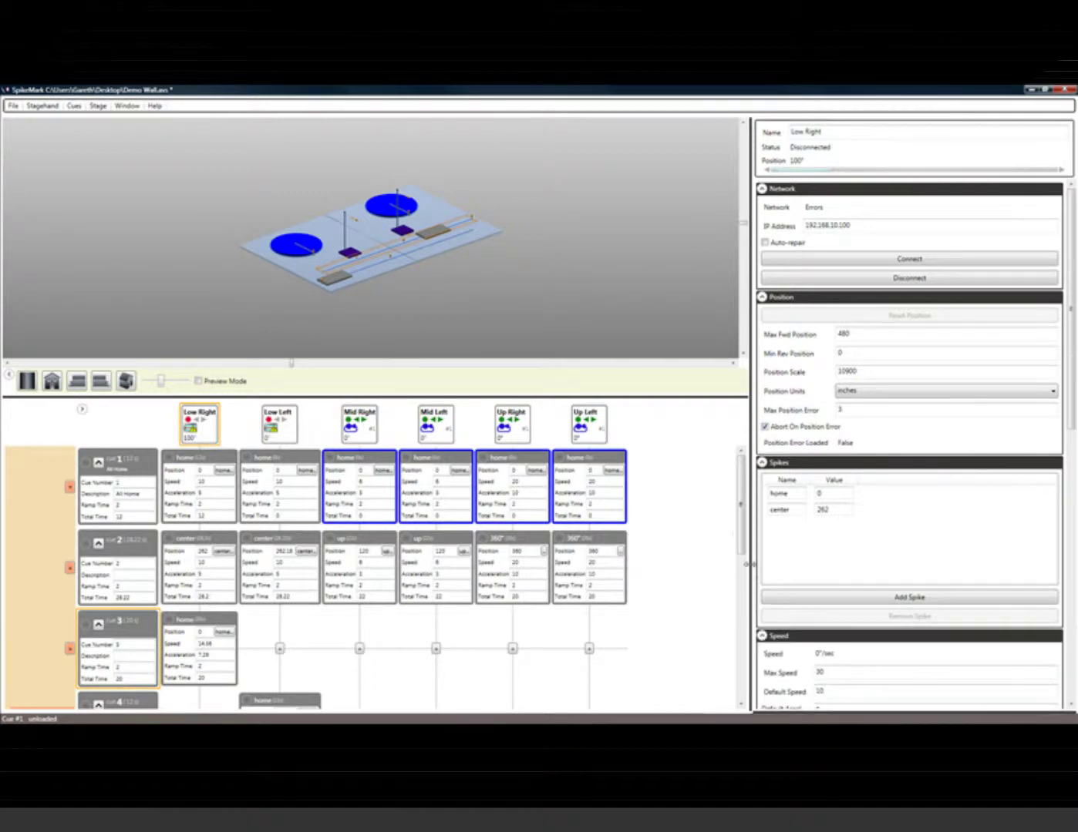
{"action": "left_click", "coordinate": [748, 571]}
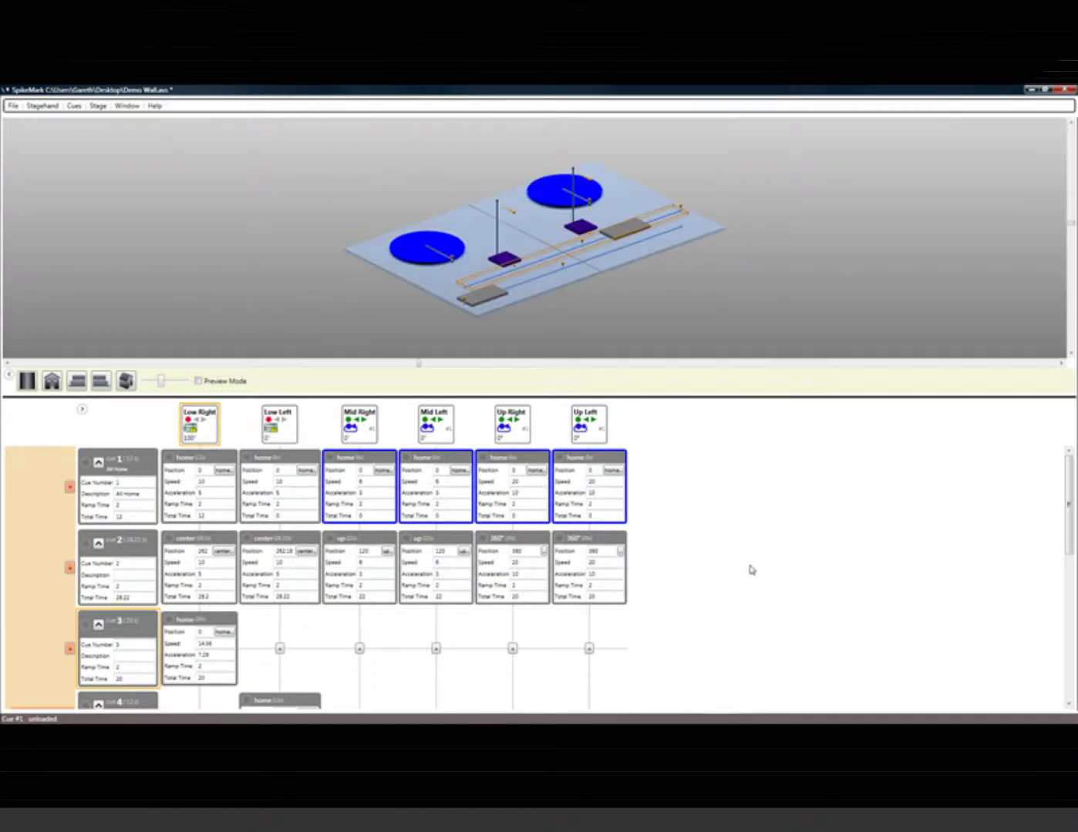
{"action": "left_click", "coordinate": [797, 396]}
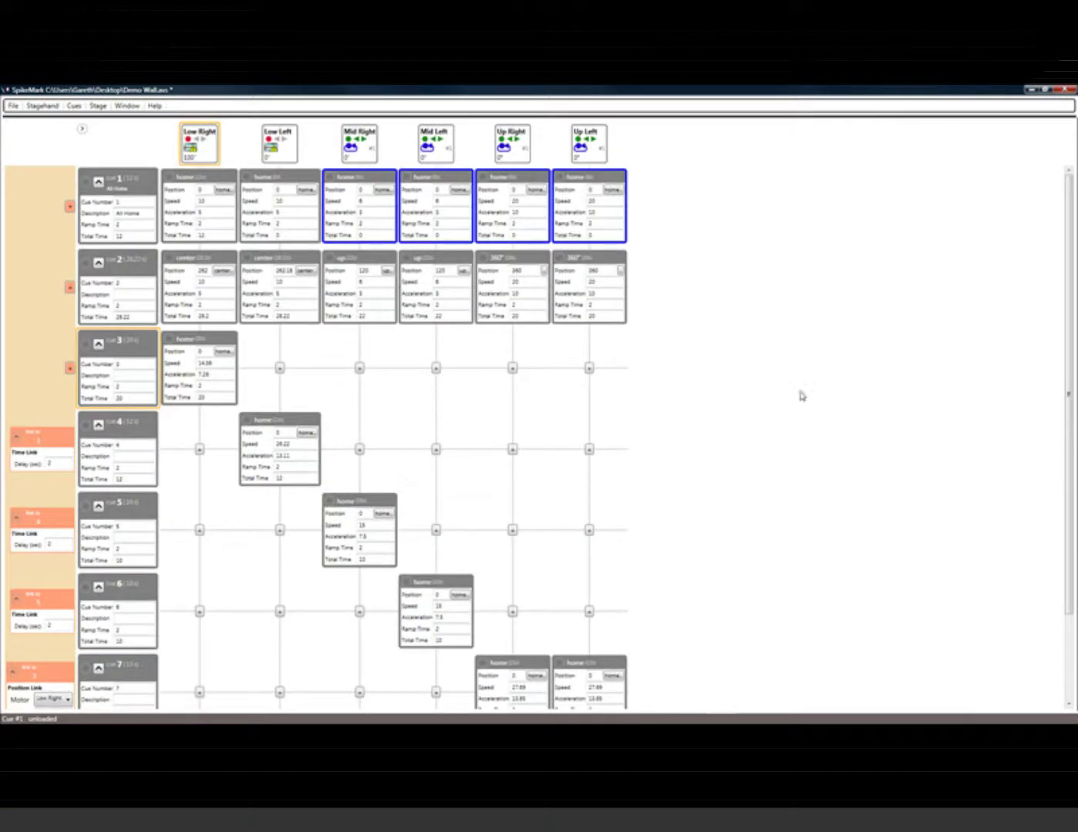
{"action": "left_click", "coordinate": [831, 116]}
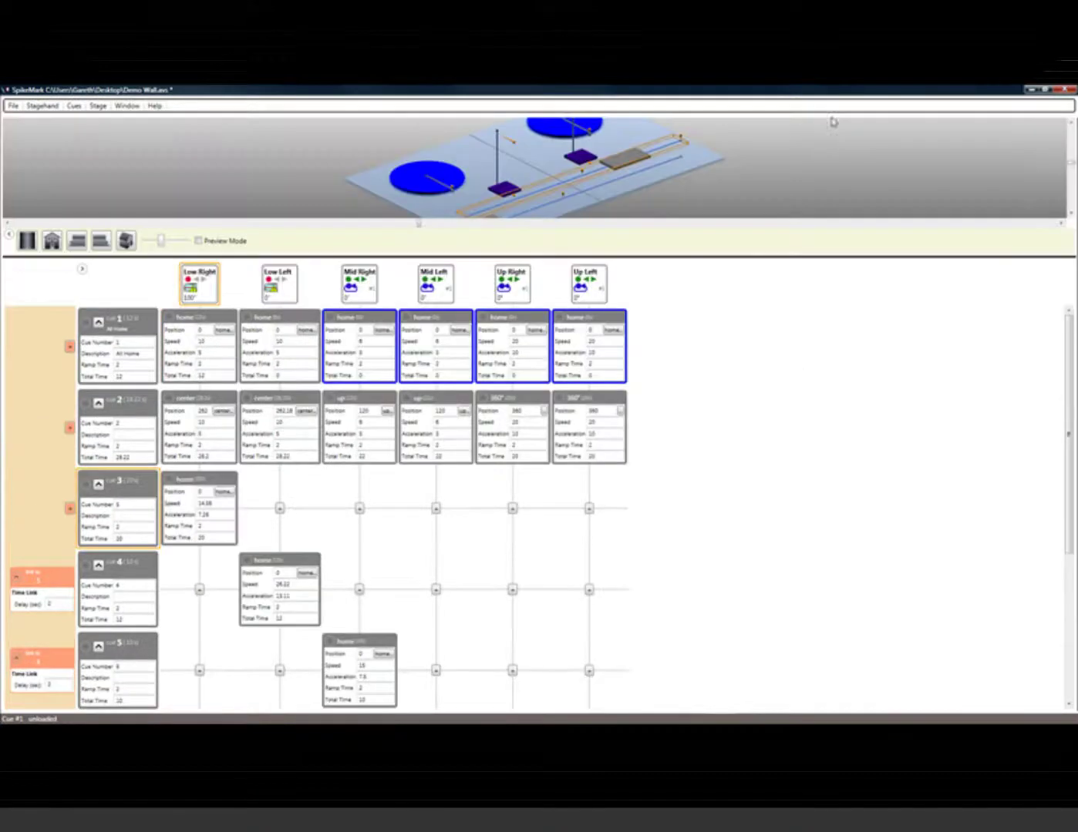
{"action": "left_click", "coordinate": [713, 261]}
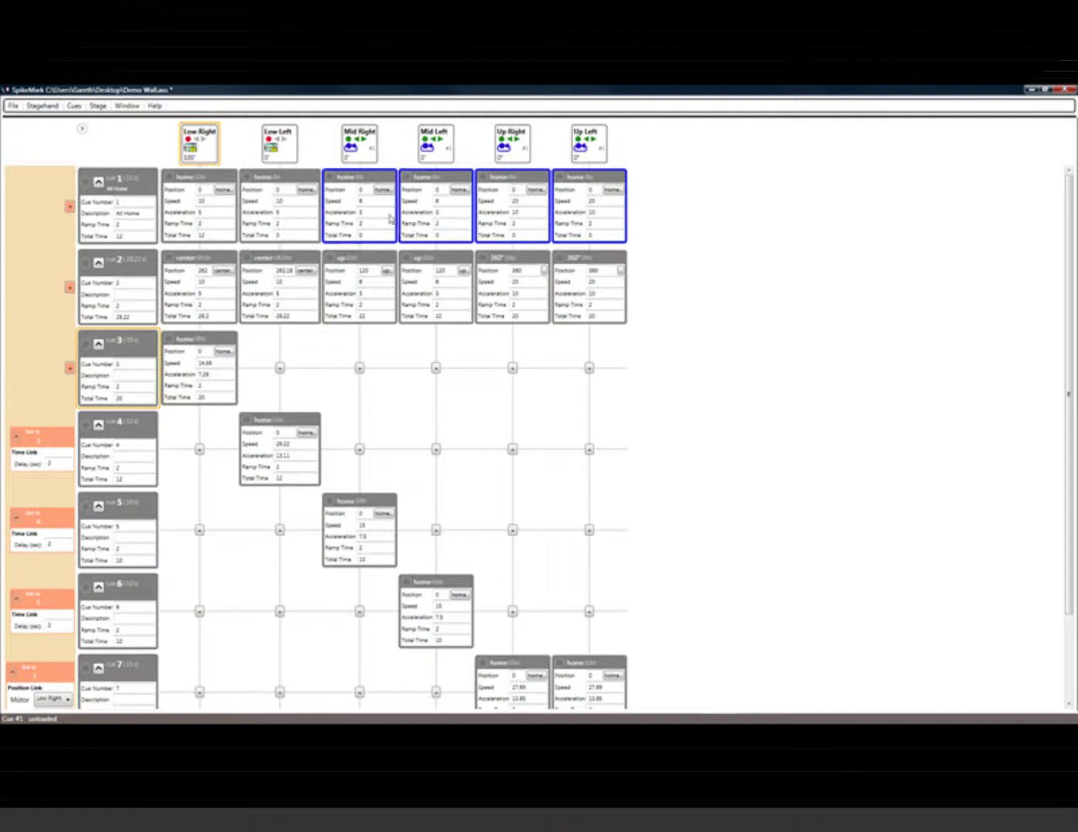
Open a floating Stage Model Viewer and place it in the empty area beside the cue grid
{"action": "left_click", "coordinate": [128, 106]}
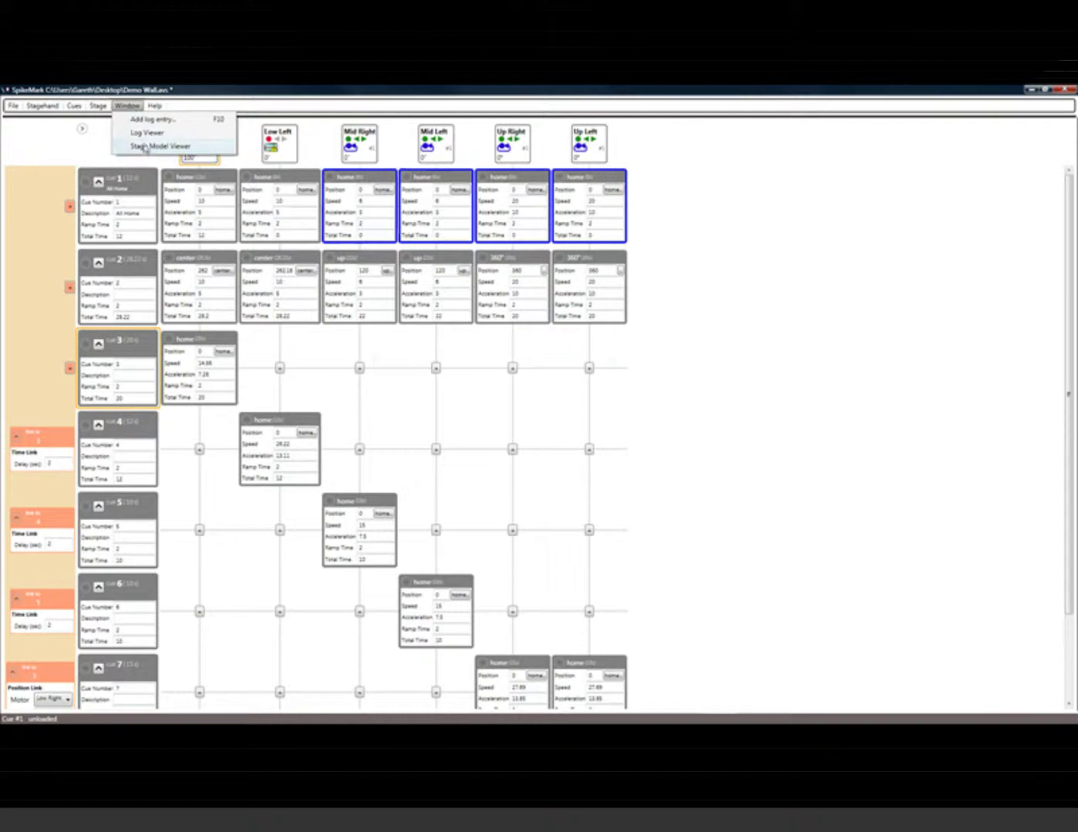
{"action": "left_click", "coordinate": [144, 147]}
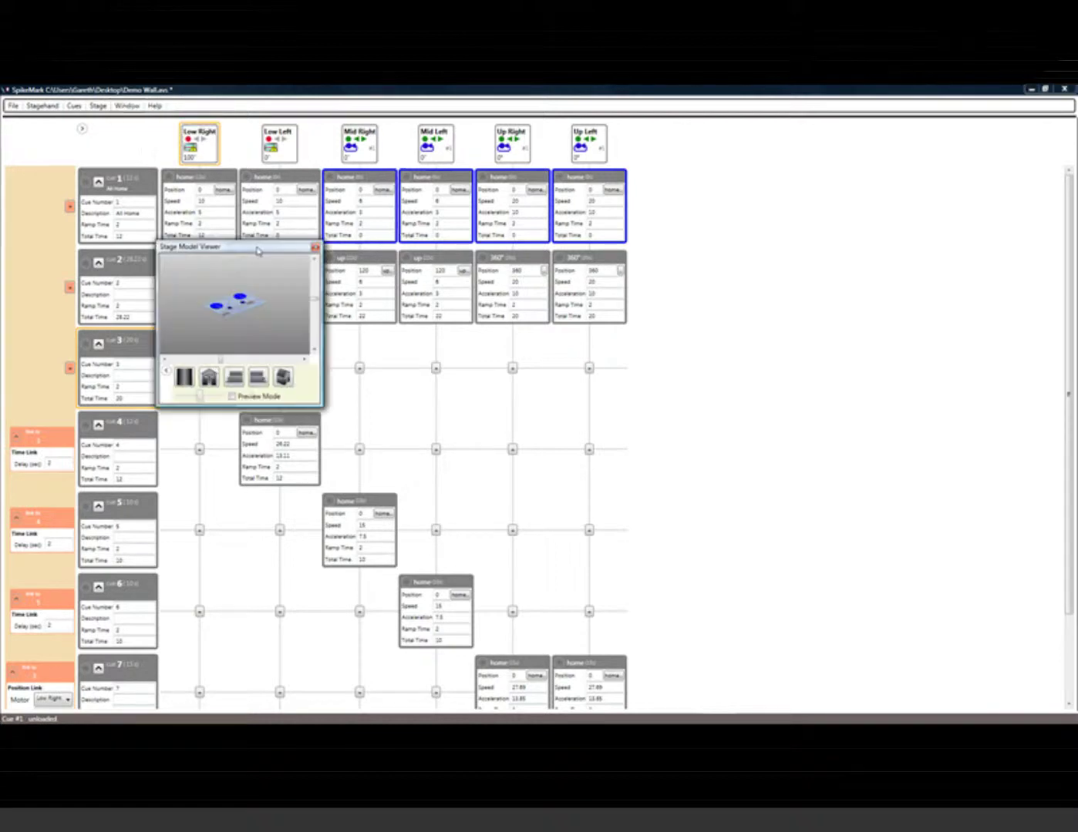
{"action": "left_click_drag", "start_coordinate": [258, 251], "coordinate": [826, 167]}
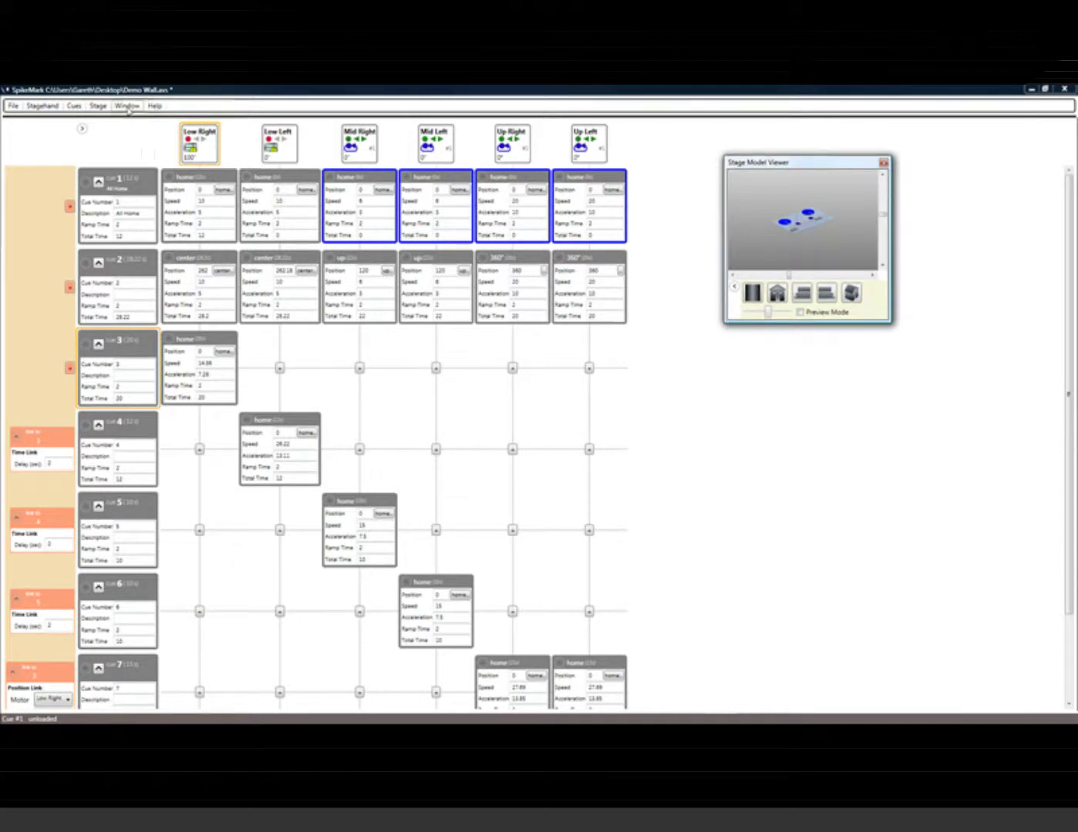
Open a second Stage Model Viewer, place it below the first one and enlarge it to roughly twice its size
{"action": "left_click", "coordinate": [127, 106]}
{"action": "left_click", "coordinate": [151, 147]}
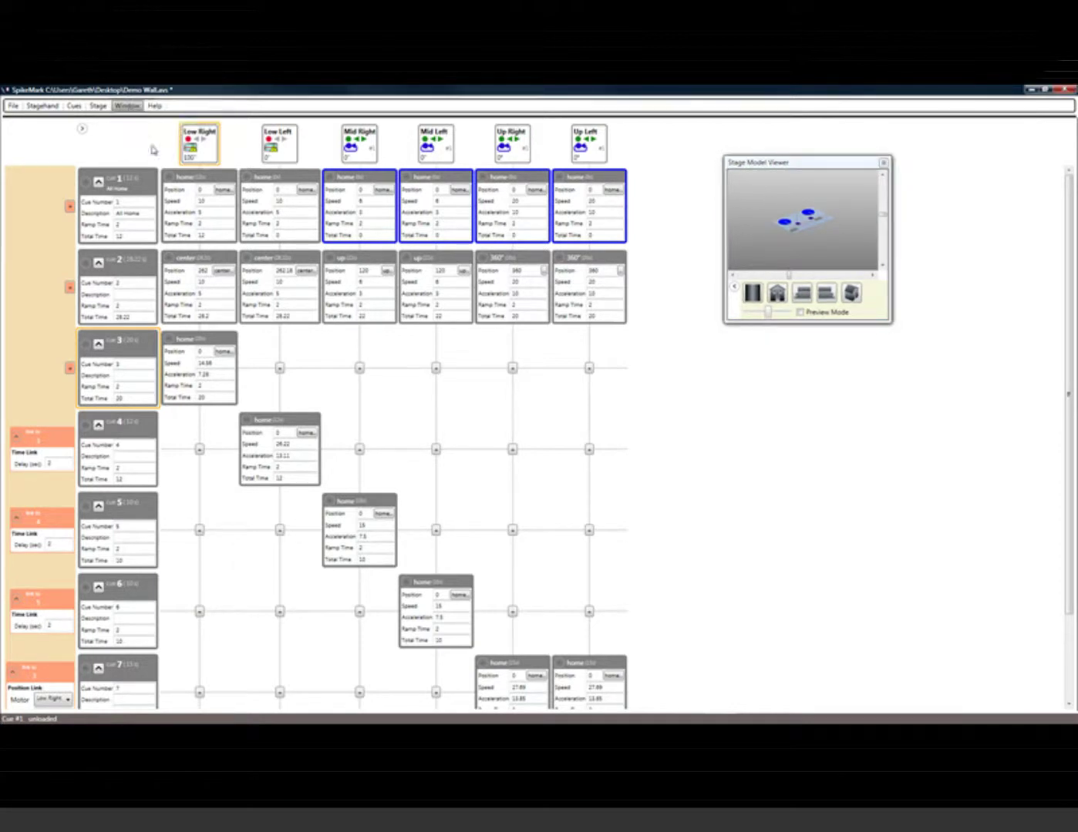
{"action": "left_click_drag", "start_coordinate": [151, 107], "coordinate": [652, 307]}
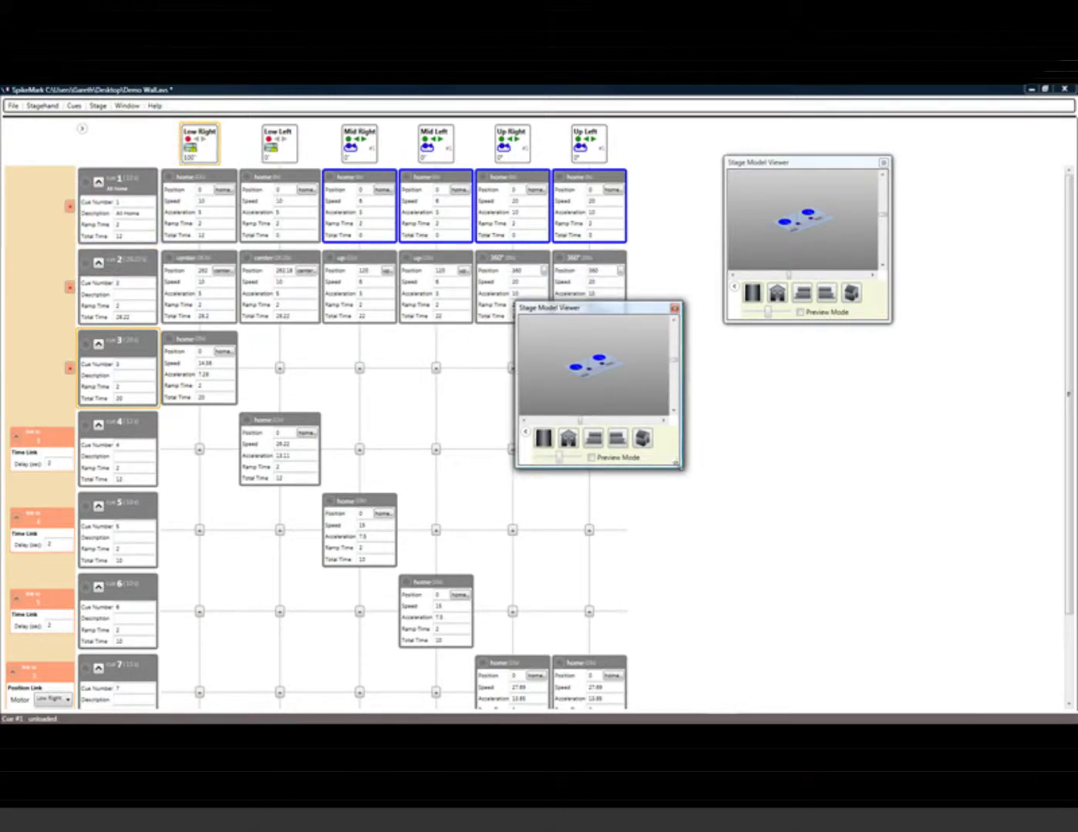
{"action": "left_click_drag", "start_coordinate": [677, 467], "coordinate": [884, 609]}
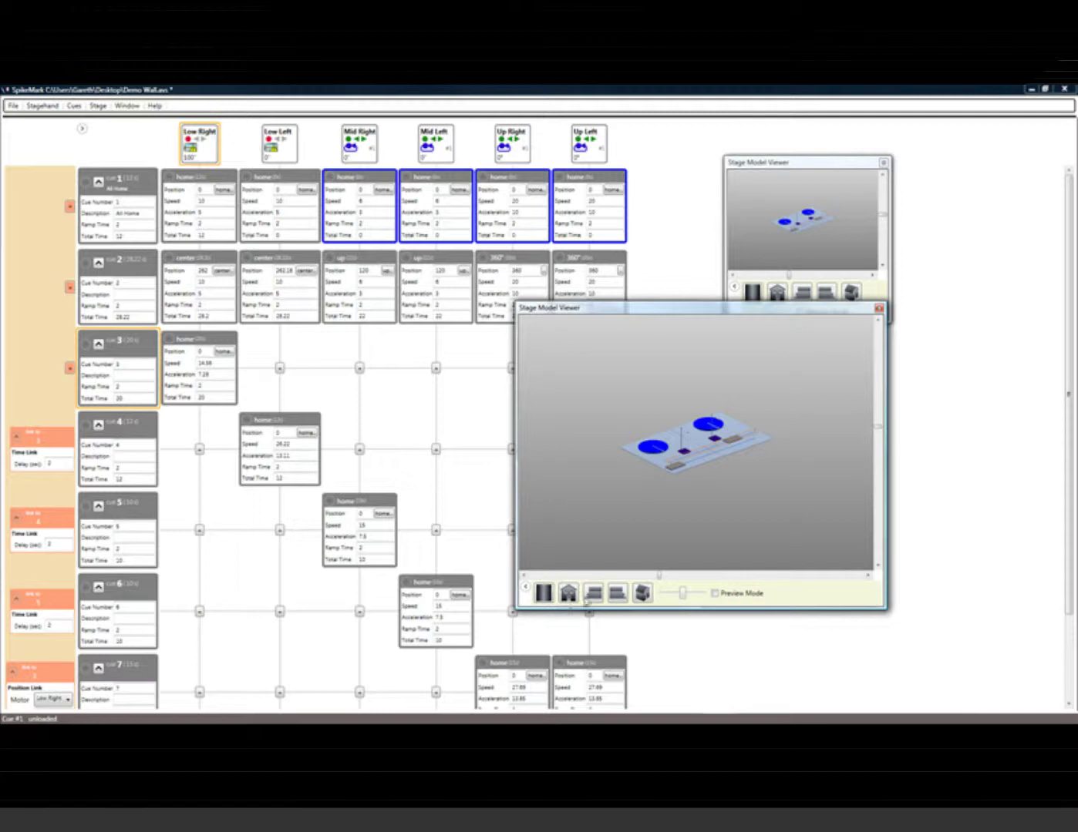
Zoom in on the stage in the larger Stage Model Viewer and switch it to the top view
{"action": "left_click_drag", "start_coordinate": [680, 591], "coordinate": [697, 593]}
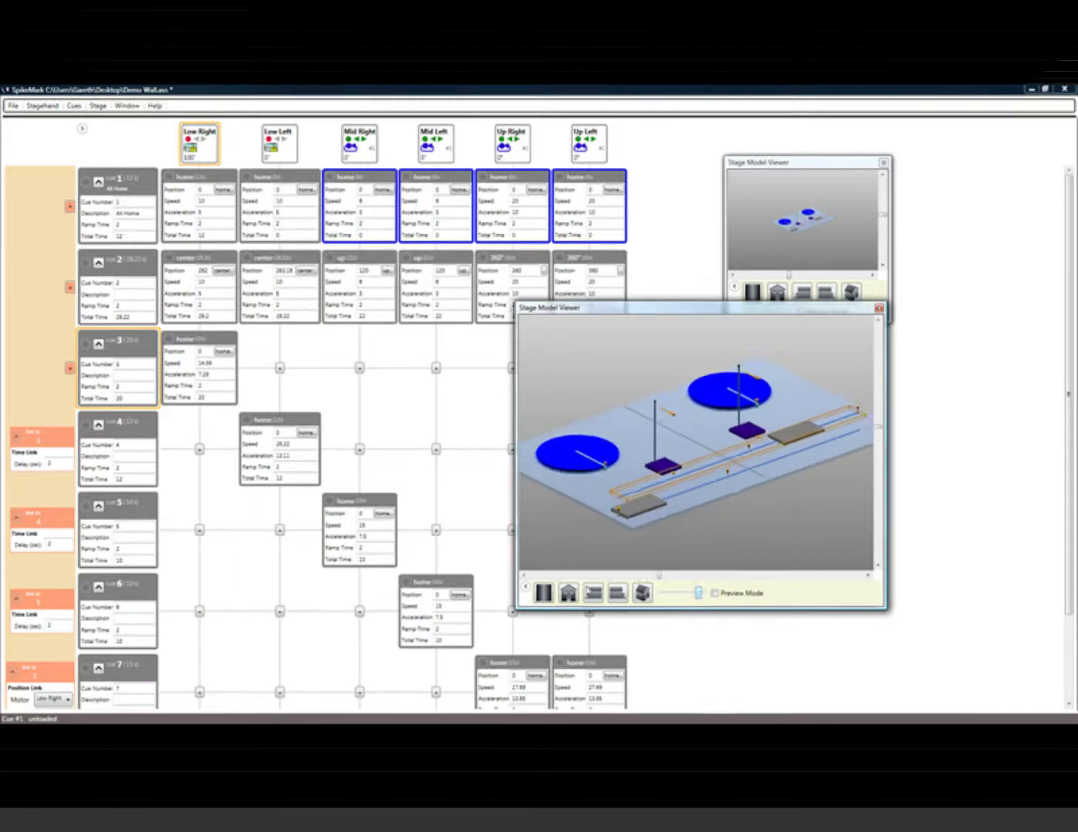
{"action": "left_click", "coordinate": [543, 594]}
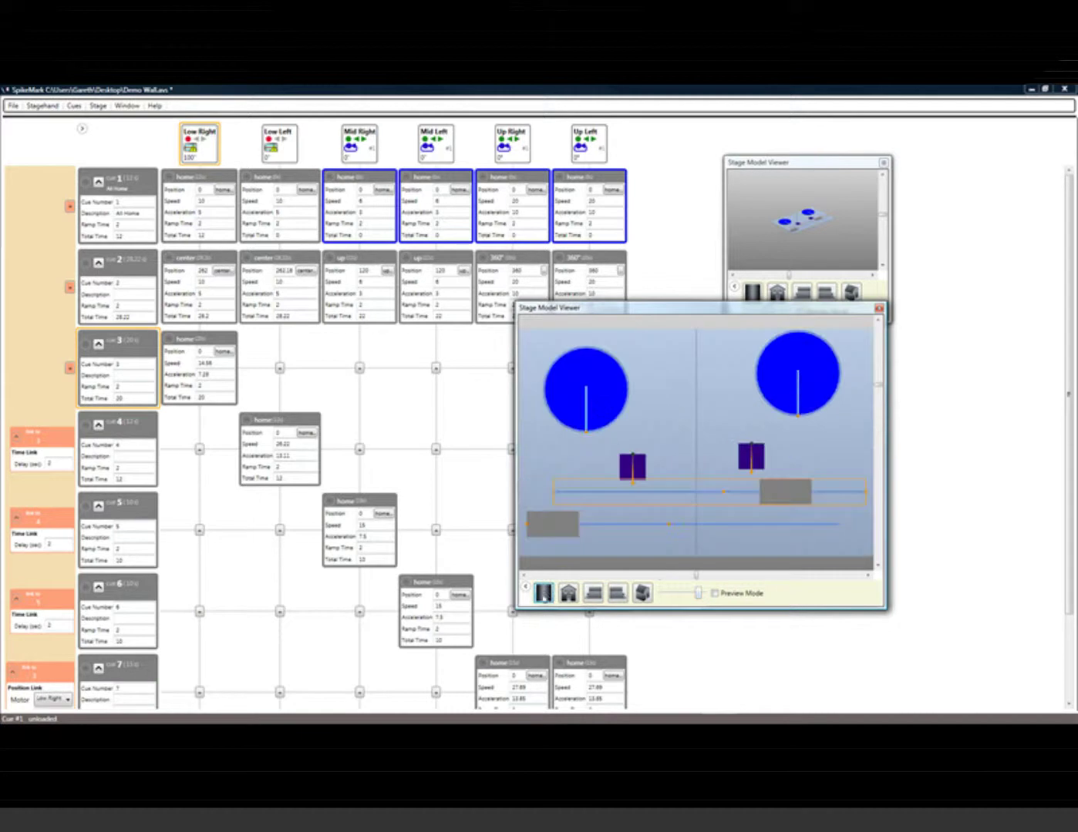
Zoom in on the stage in the smaller Stage Model Viewer and arrange both viewers clear of the cue grid
{"action": "left_click", "coordinate": [804, 163]}
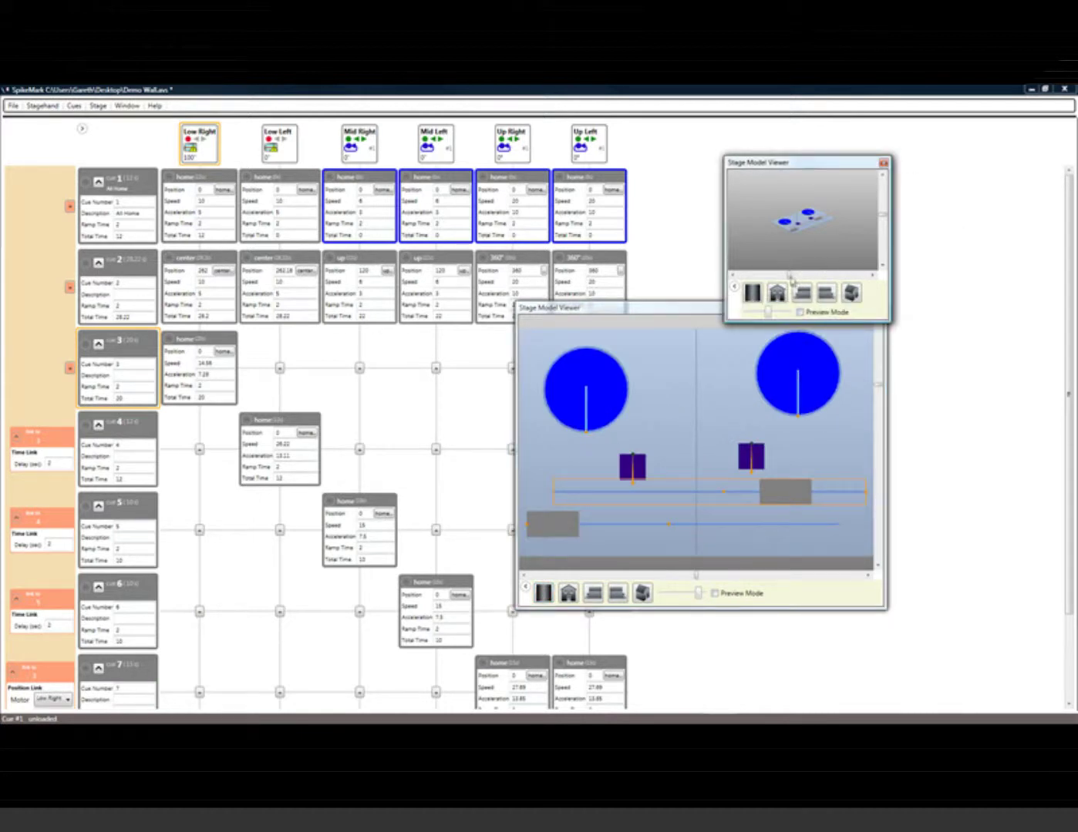
{"action": "left_click_drag", "start_coordinate": [769, 315], "coordinate": [782, 314]}
{"action": "left_click_drag", "start_coordinate": [830, 165], "coordinate": [962, 145]}
{"action": "left_click_drag", "start_coordinate": [800, 310], "coordinate": [965, 333]}
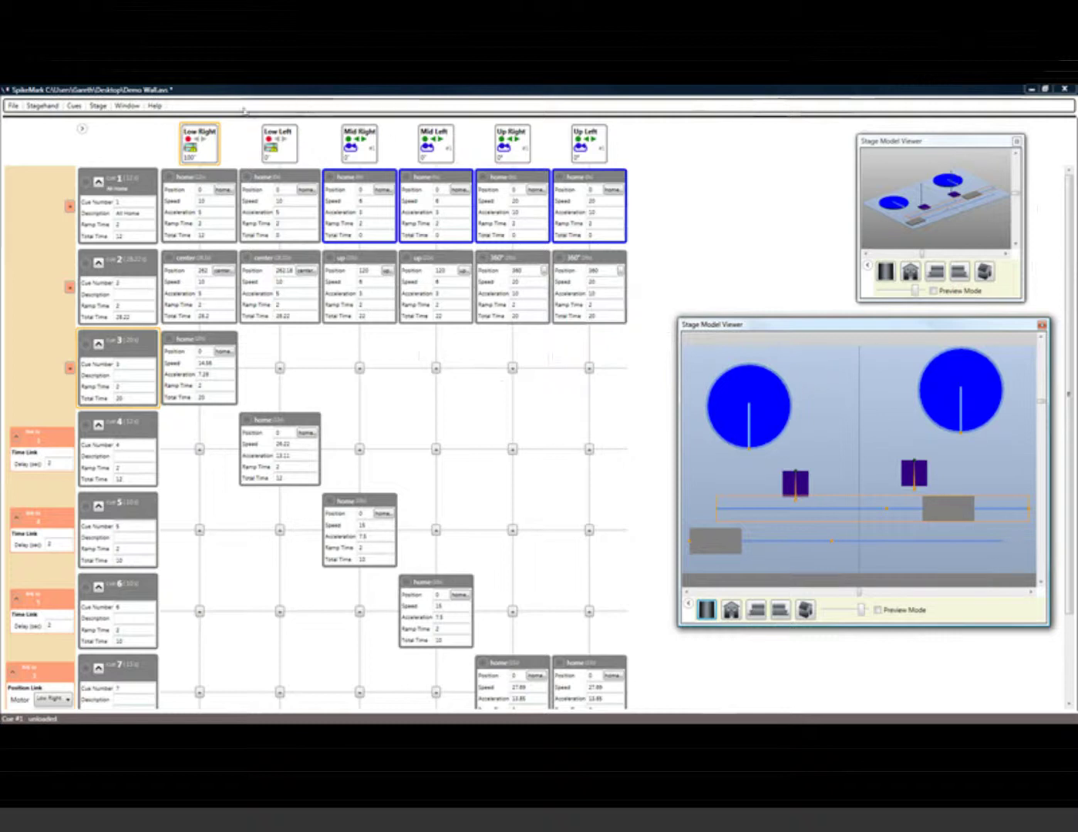
Open the Activity Log, move it over the cue grid and enlarge its window to show all columns
{"action": "left_click", "coordinate": [128, 107]}
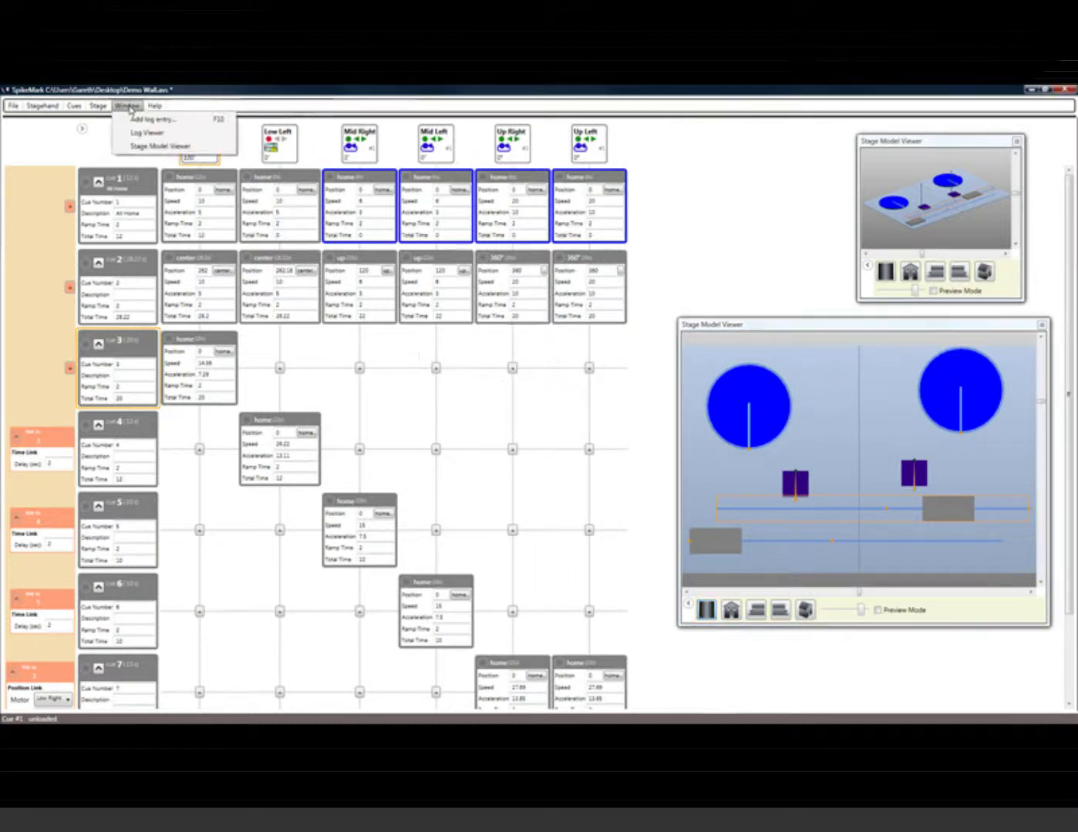
{"action": "left_click", "coordinate": [137, 134]}
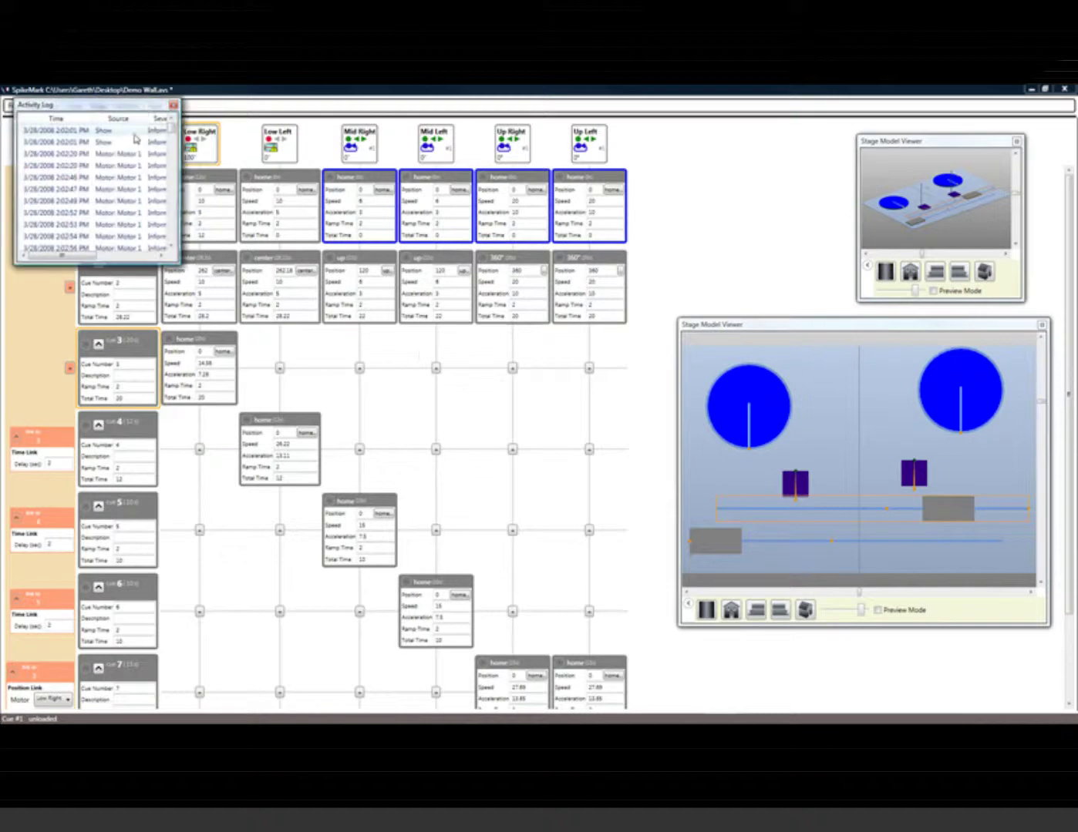
{"action": "left_click_drag", "start_coordinate": [144, 105], "coordinate": [262, 197]}
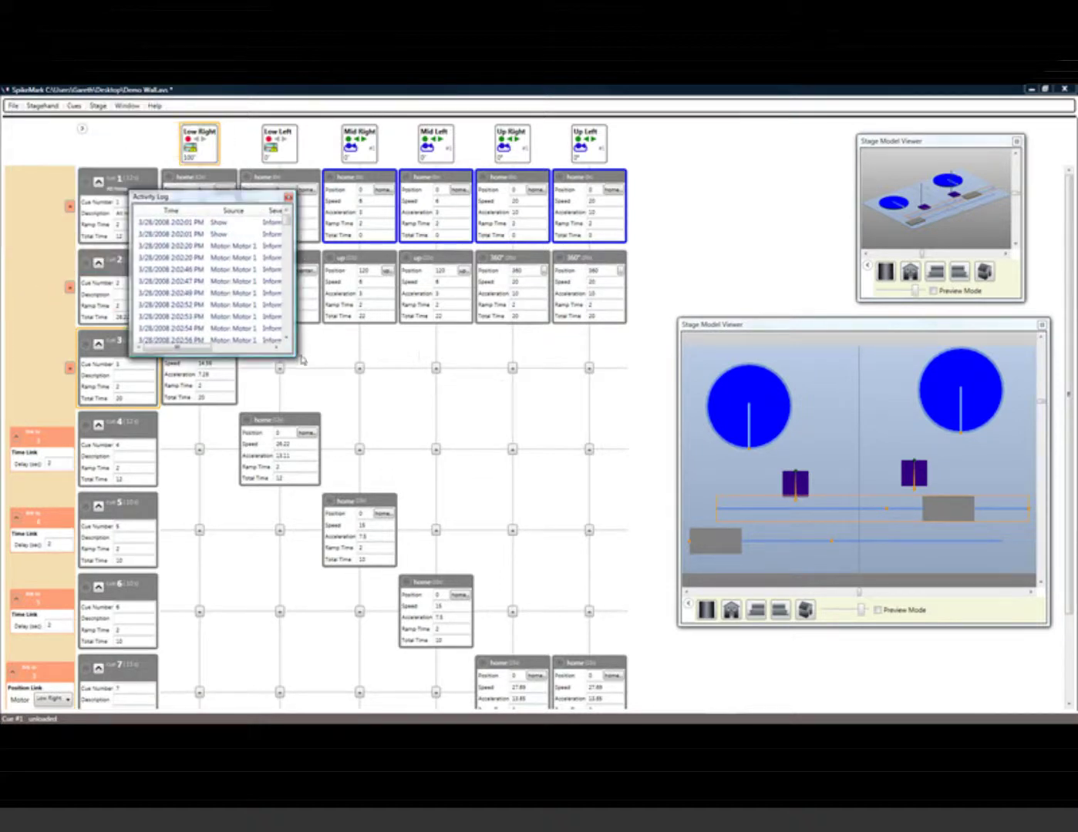
{"action": "left_click_drag", "start_coordinate": [291, 352], "coordinate": [531, 585]}
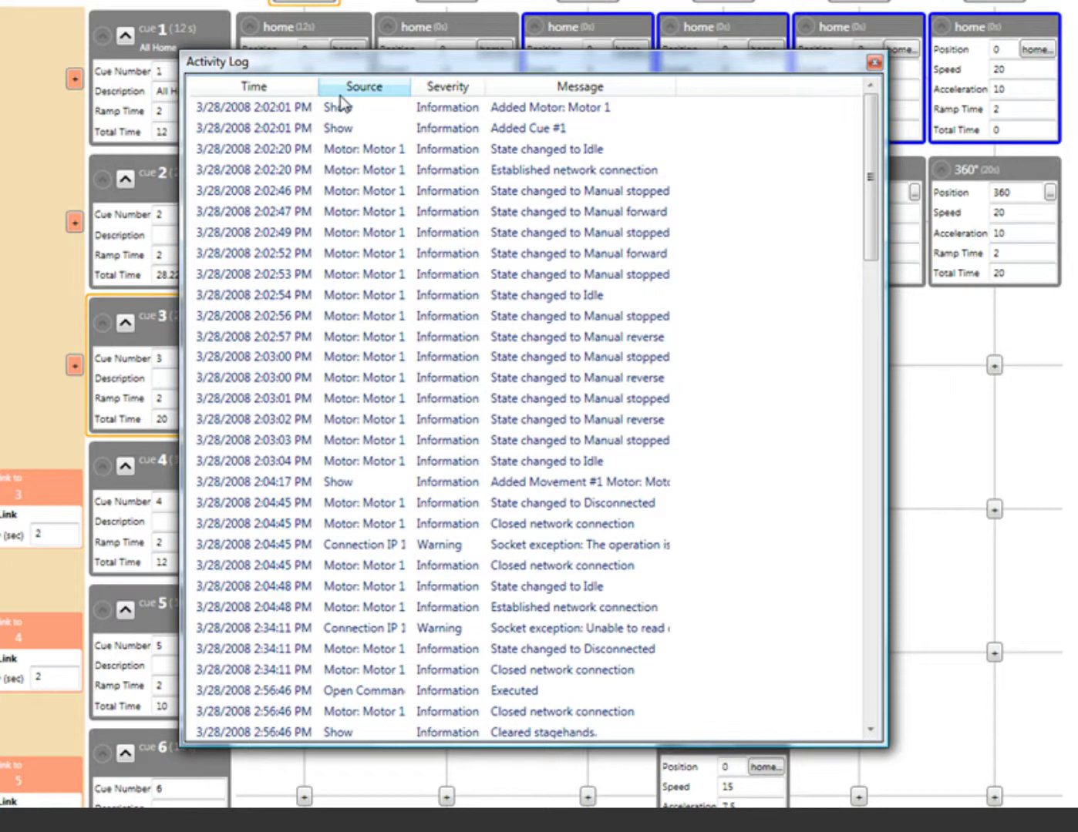
Widen the Activity Log's Message column and review the logged motor, cue, link and connection events
{"action": "left_click_drag", "start_coordinate": [675, 85], "coordinate": [834, 77]}
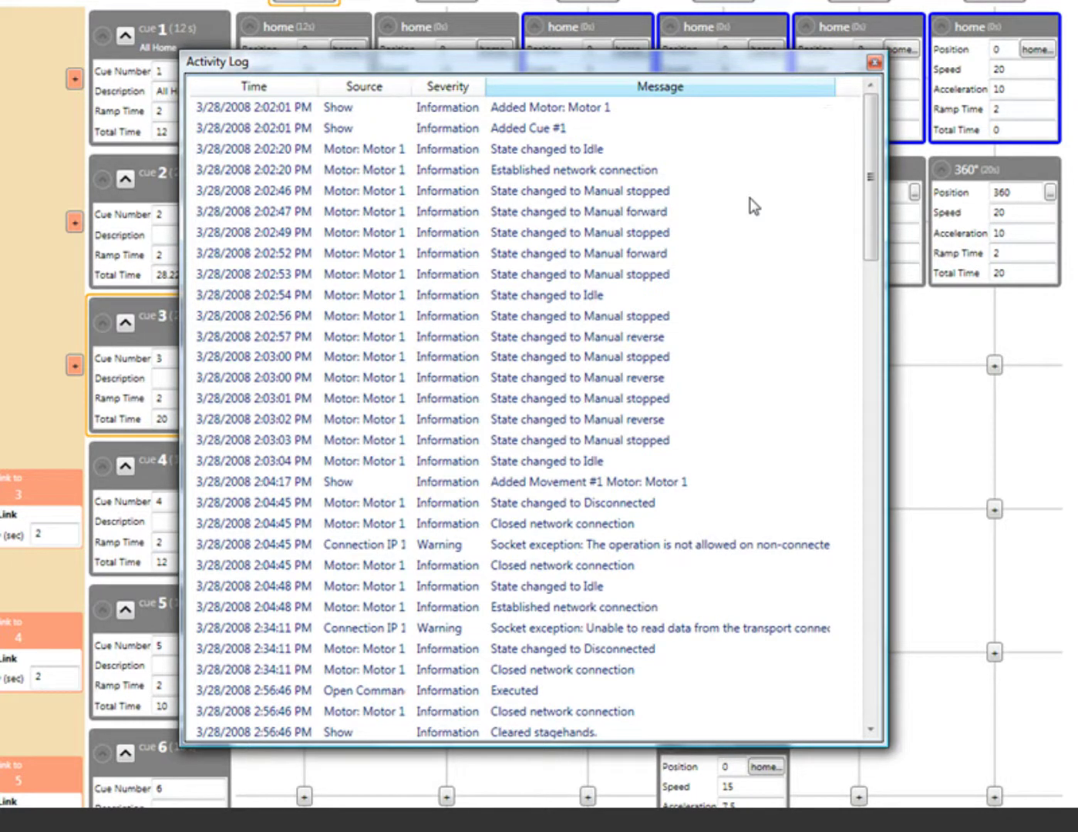
{"action": "scroll", "coordinate": [689, 277], "scroll_direction": "down", "scroll_amount": 6}
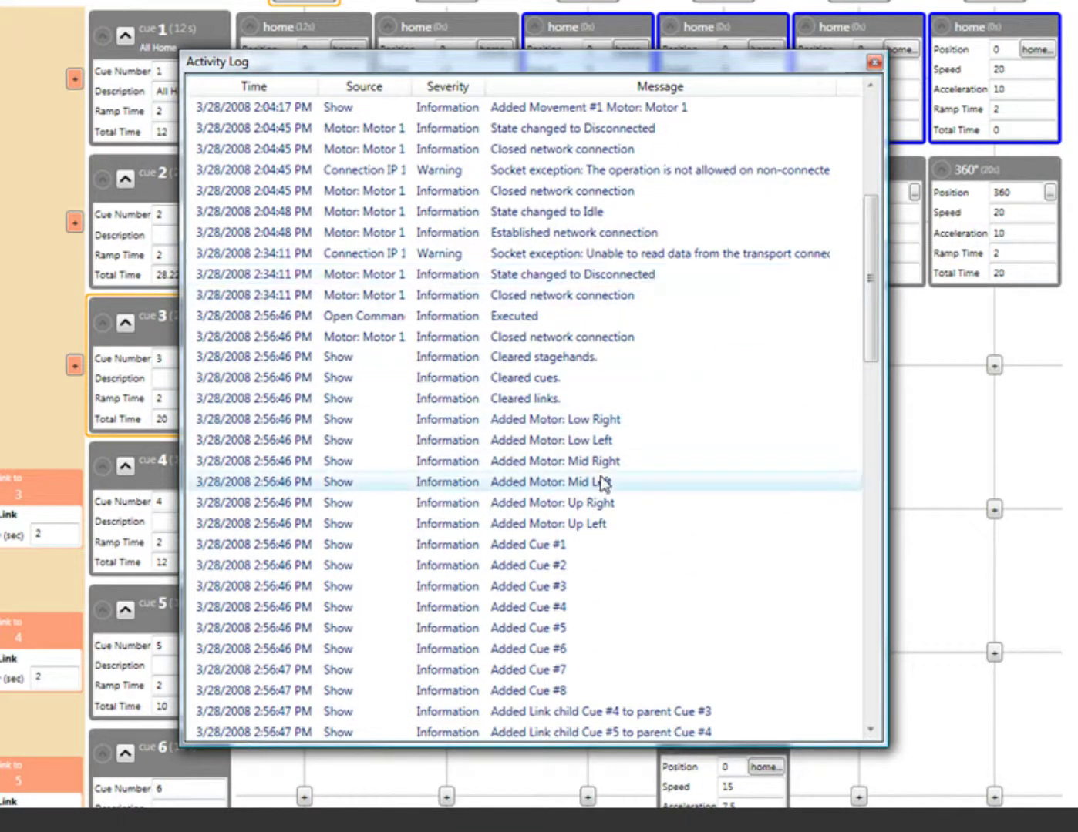
{"action": "scroll", "coordinate": [603, 483], "scroll_direction": "down", "scroll_amount": 4}
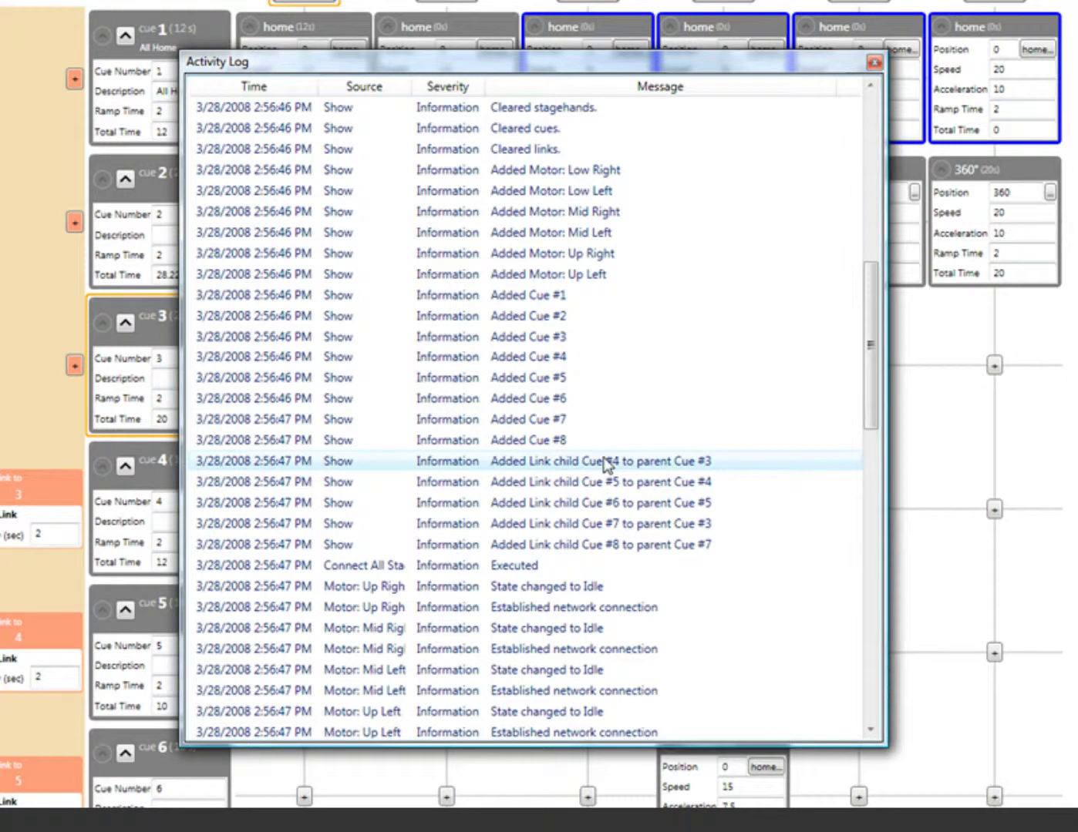
{"action": "scroll", "coordinate": [606, 462], "scroll_direction": "down", "scroll_amount": 4}
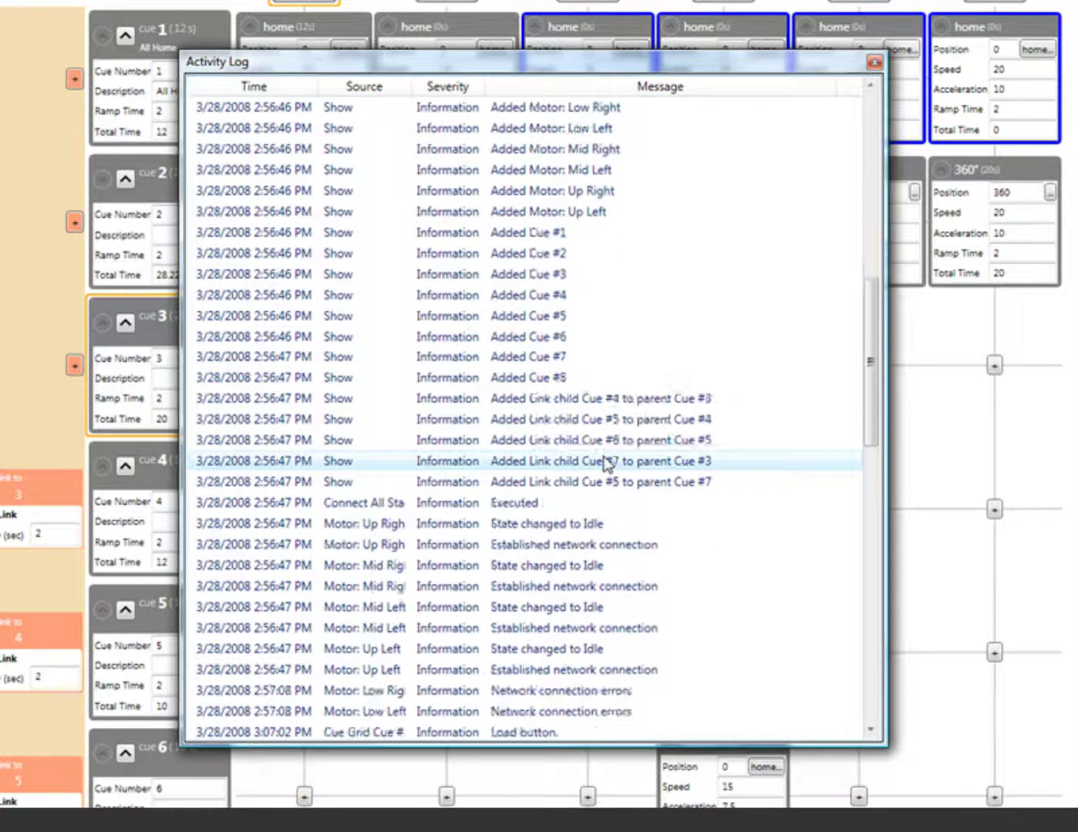